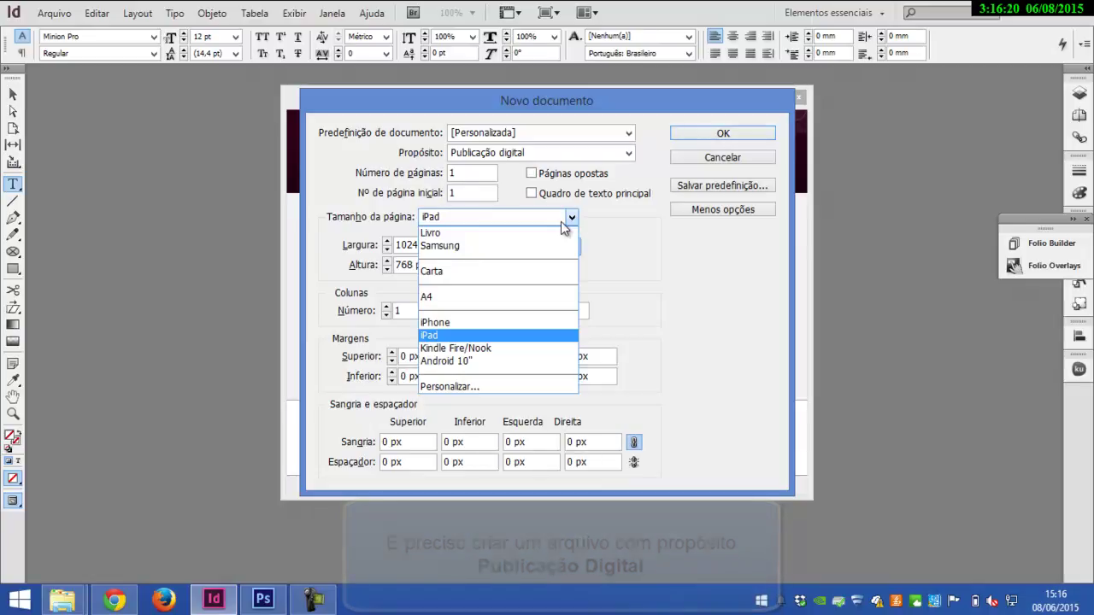
Choose the Android 10" page size (1280 × 800 px) for the Digital Publishing document
left_click(460, 363)
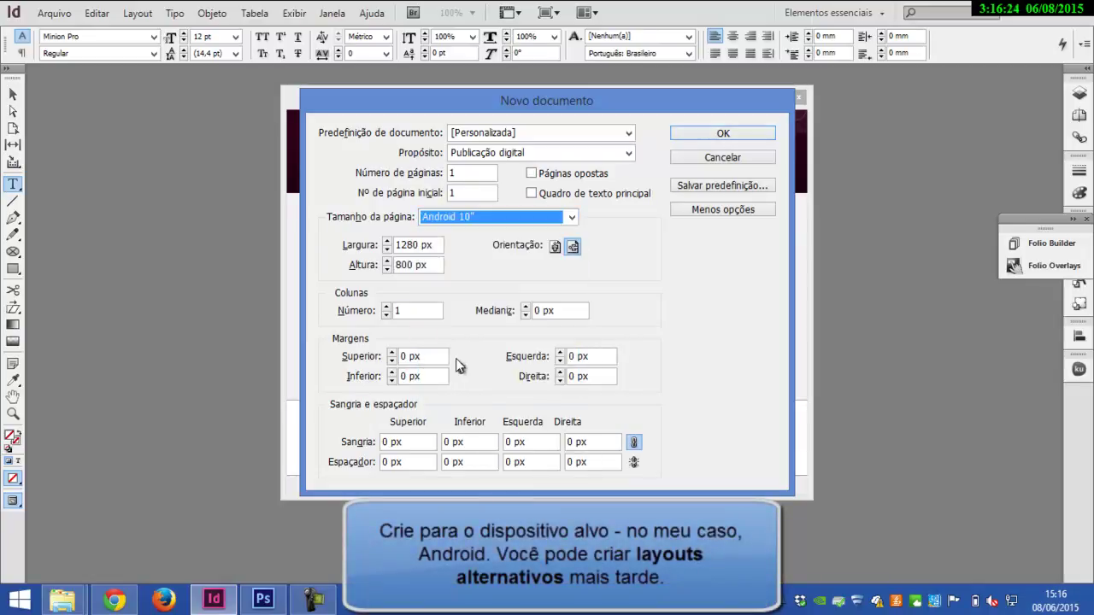
Create the blank 1280 × 800 px document, zoom out, and open the Janela menu
left_click(722, 134)
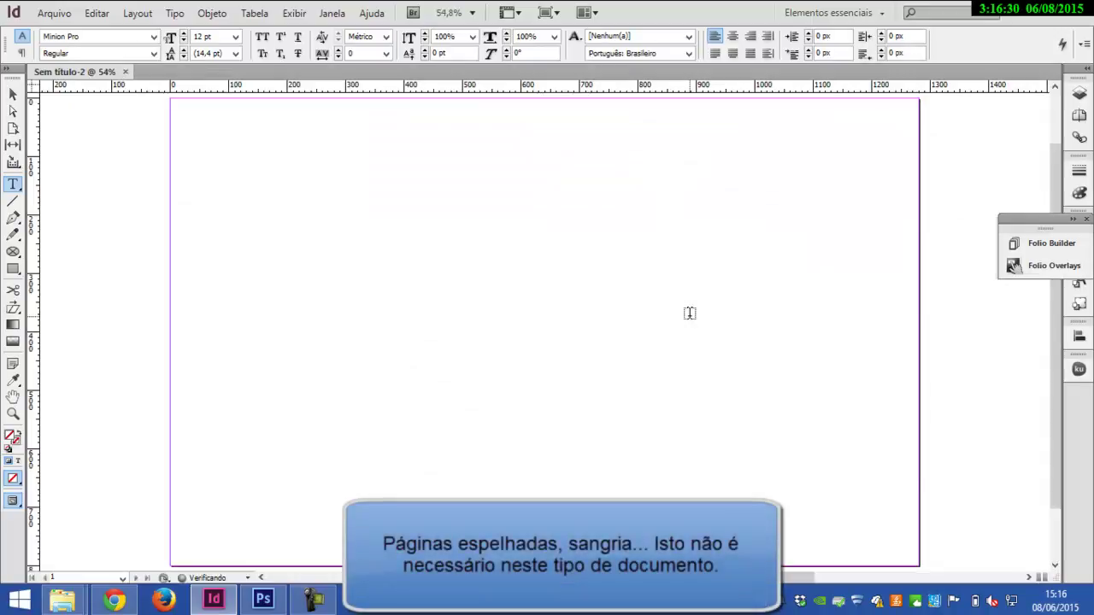
left_click(611, 316, "ctrl+alt")
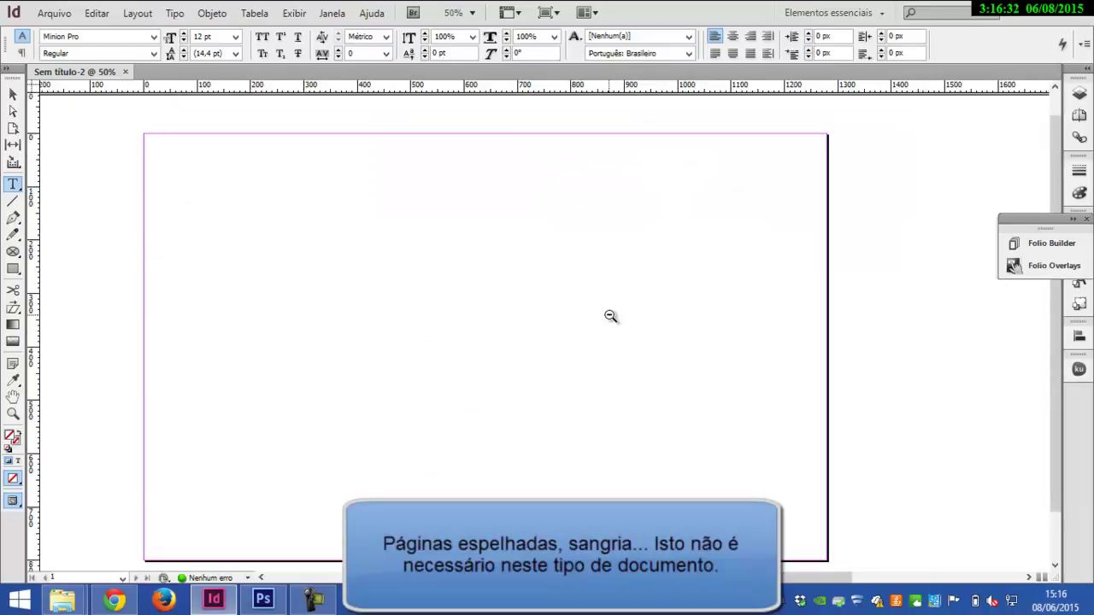
left_click(343, 15)
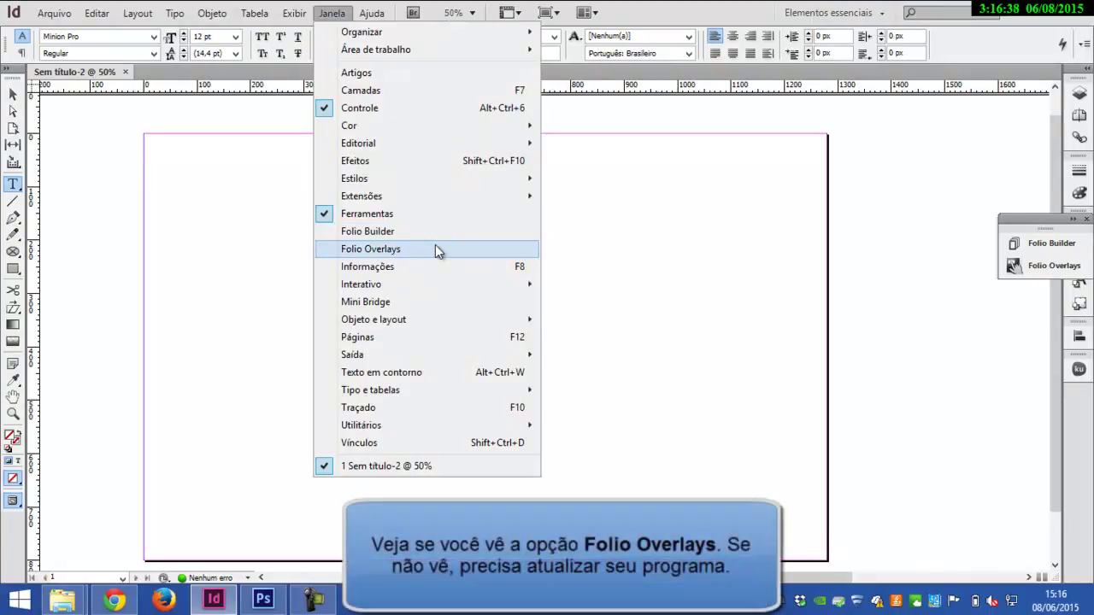
Run Ajuda > Atualizações, confirm all applications are current, and close Application Manager
left_click(211, 262)
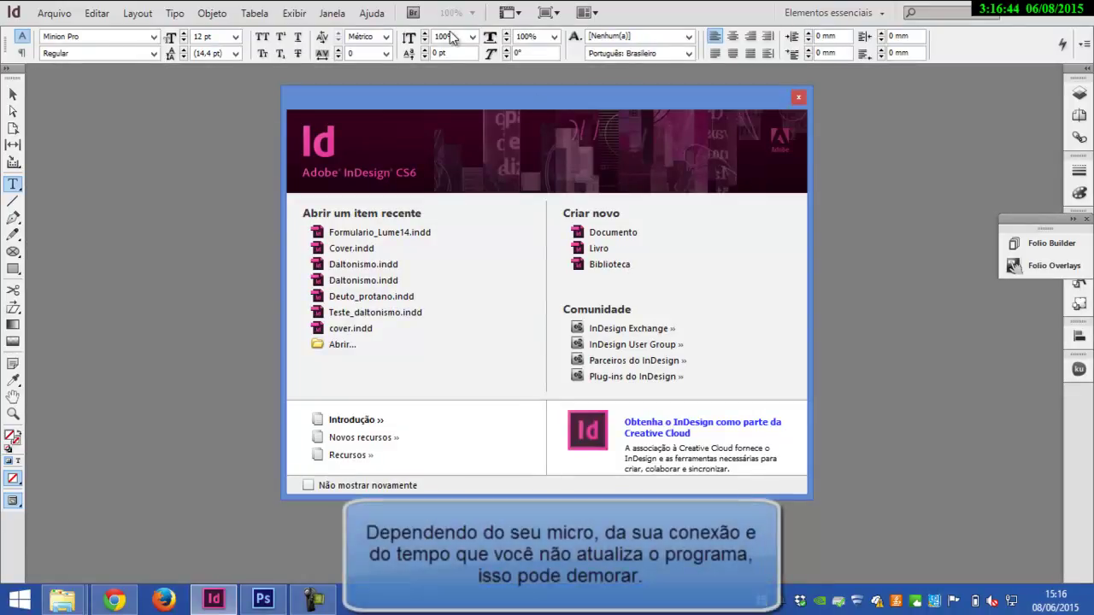
left_click(343, 18)
left_click(342, 17)
left_click(323, 14)
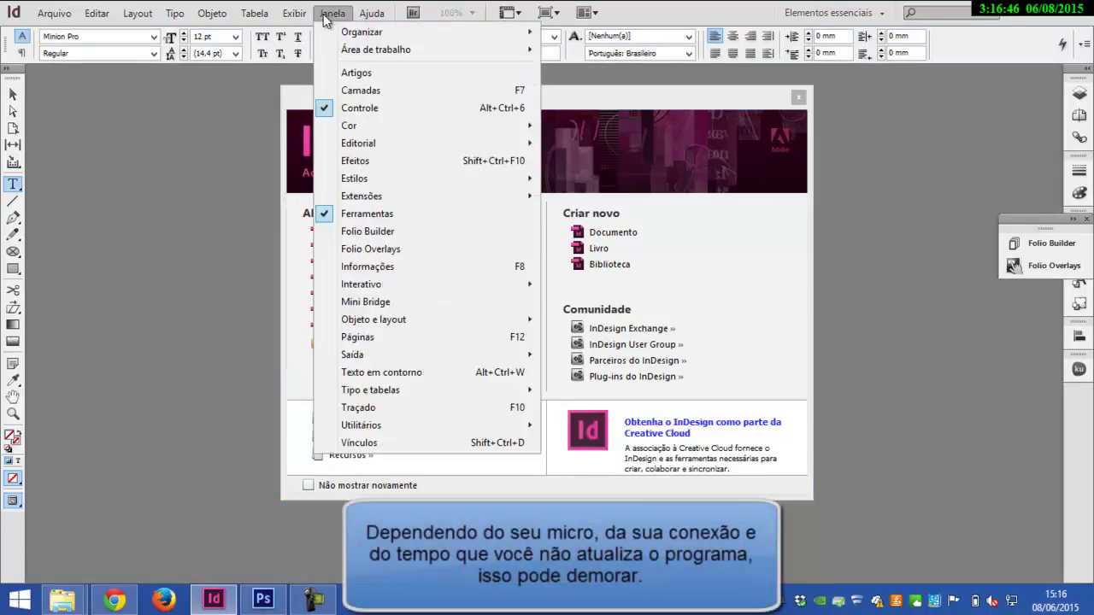
mouse_move(368, 15)
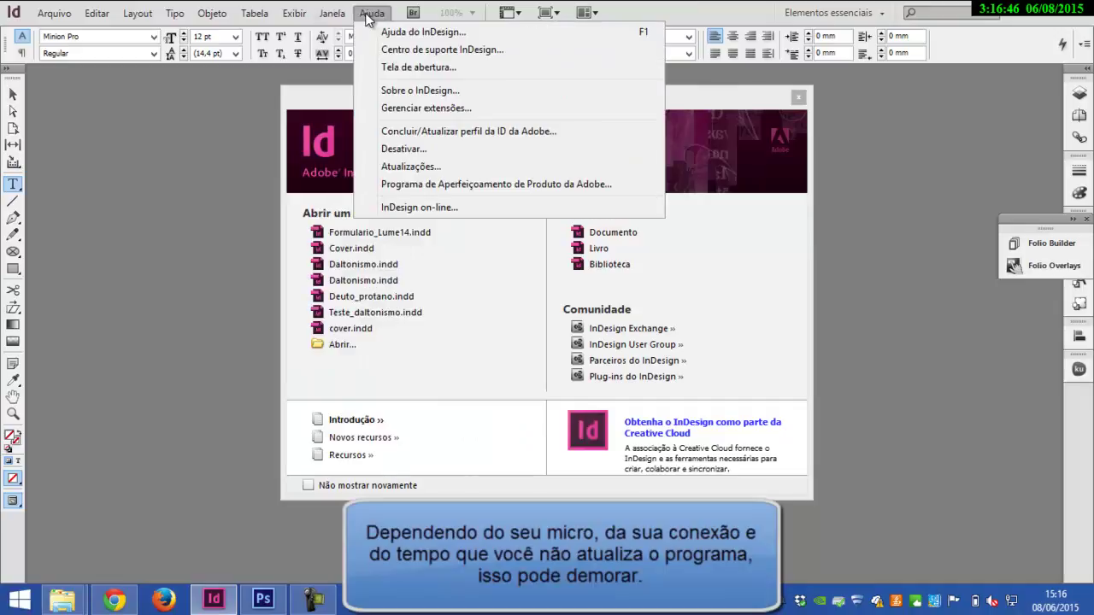
left_click(546, 166)
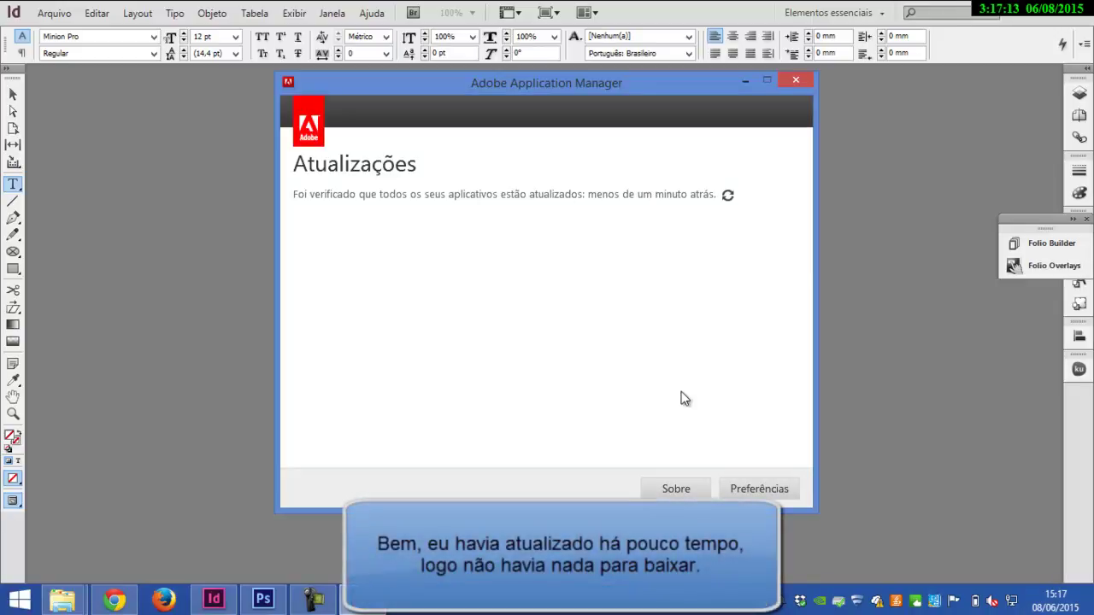
left_click(797, 81)
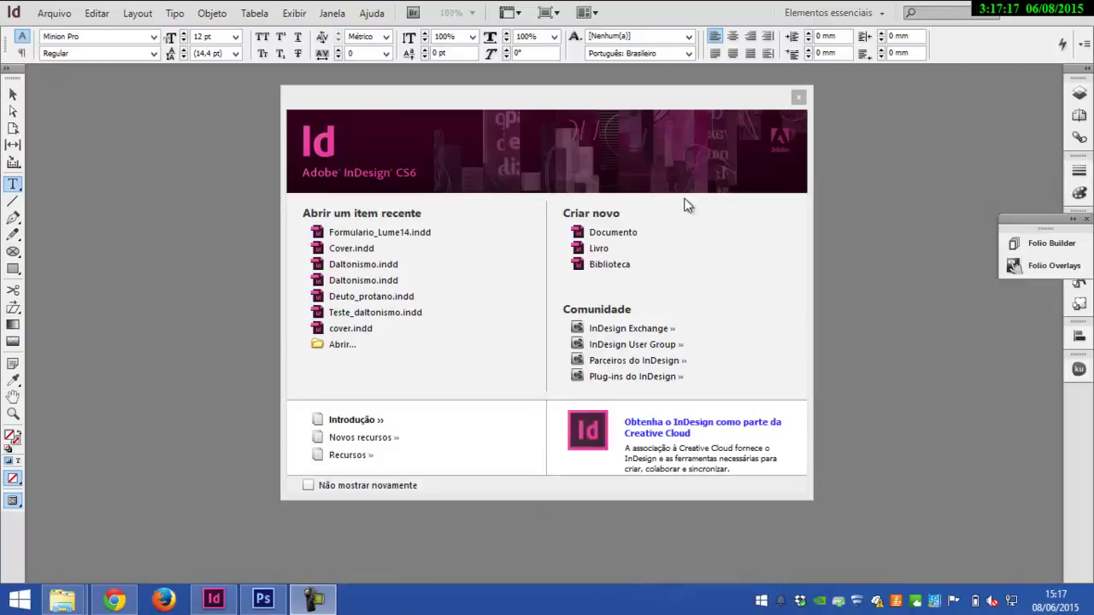
Create a portrait 800 × 1280 px Android document, zoom out, and begin saving it
left_click(633, 235)
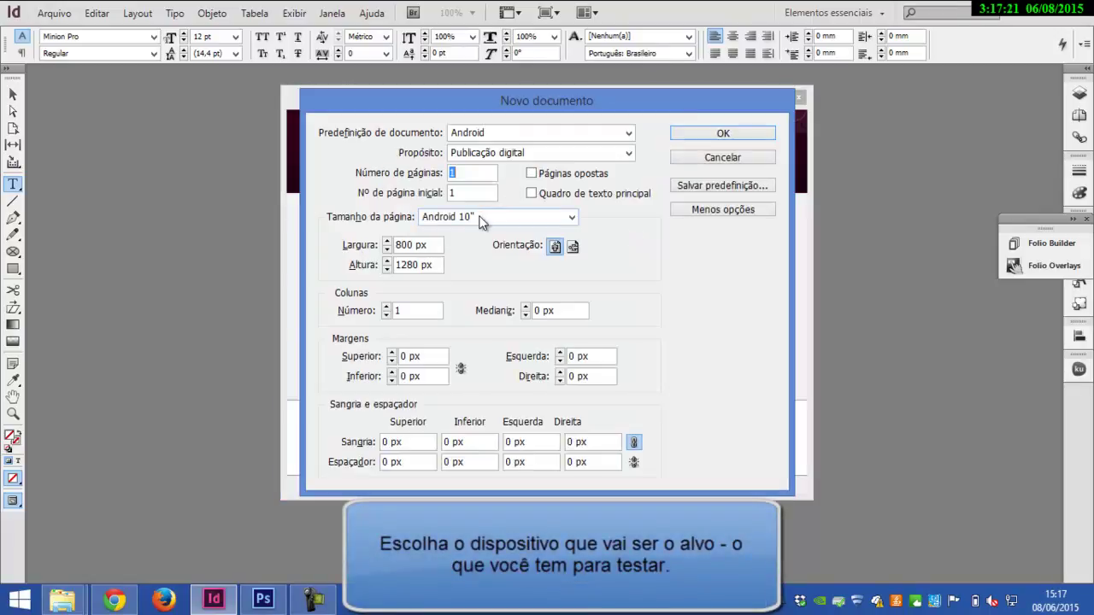
left_click(762, 134)
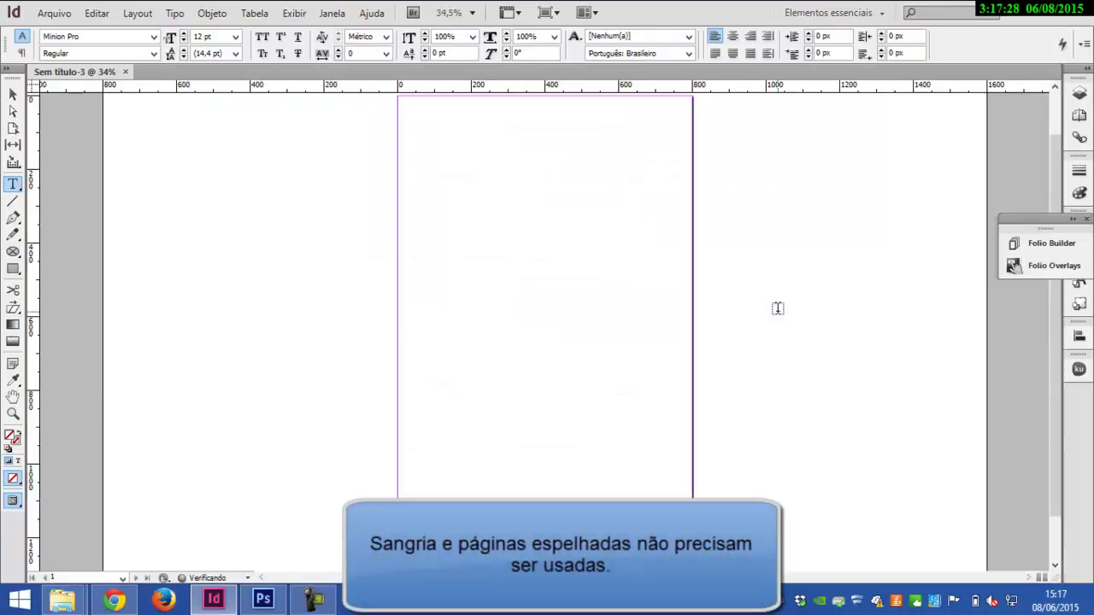
left_click(13, 94)
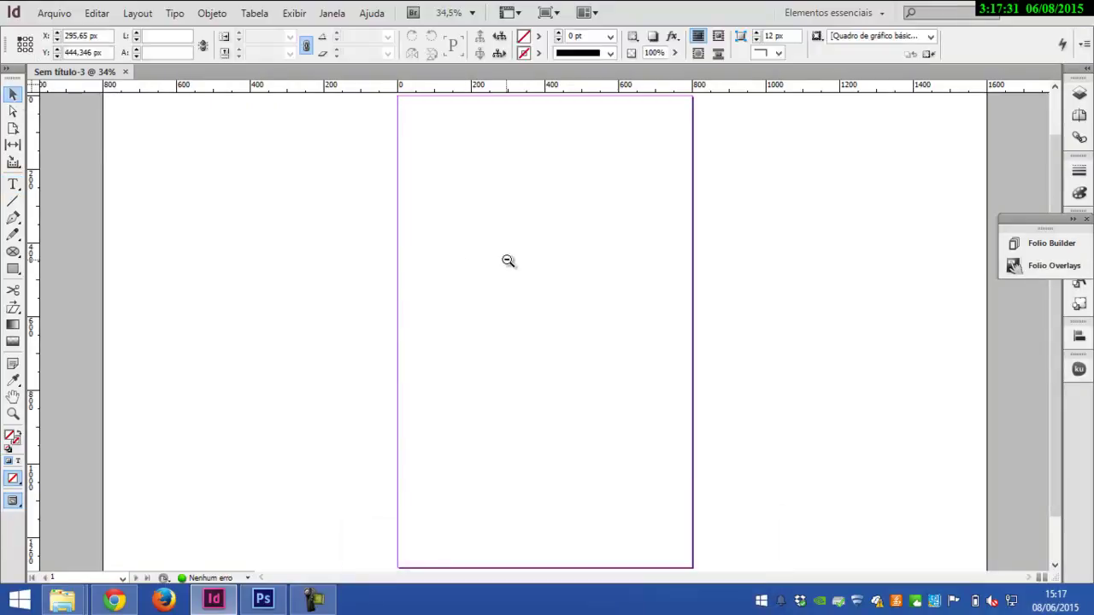
key("ctrl+minus")
key("ctrl+s")
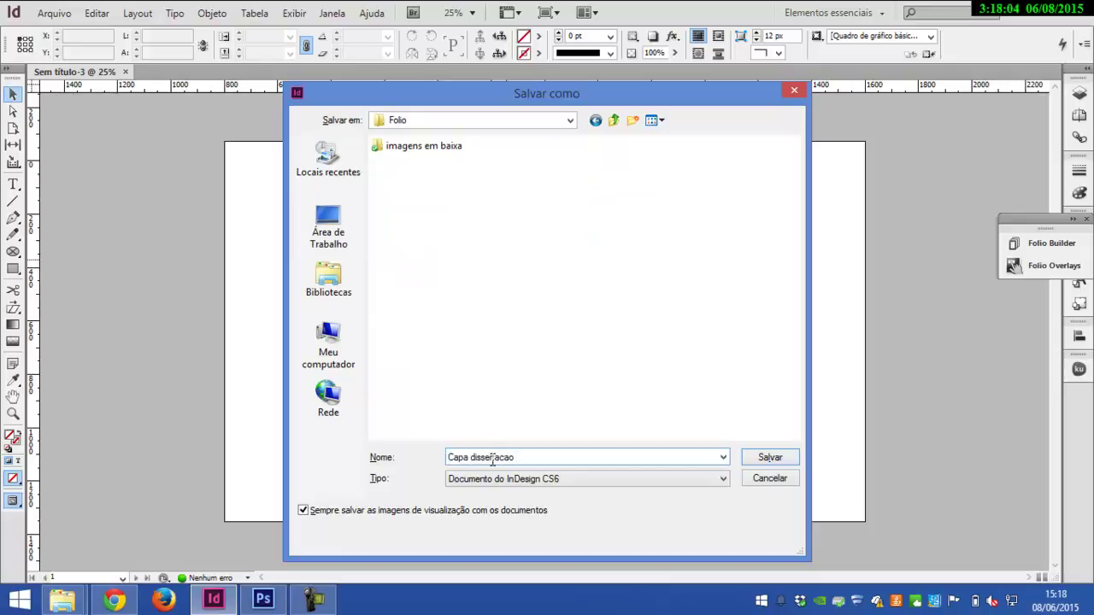
Save as Capa dissertacao CCK.indd and place coverV.png on the page
left_click(772, 458)
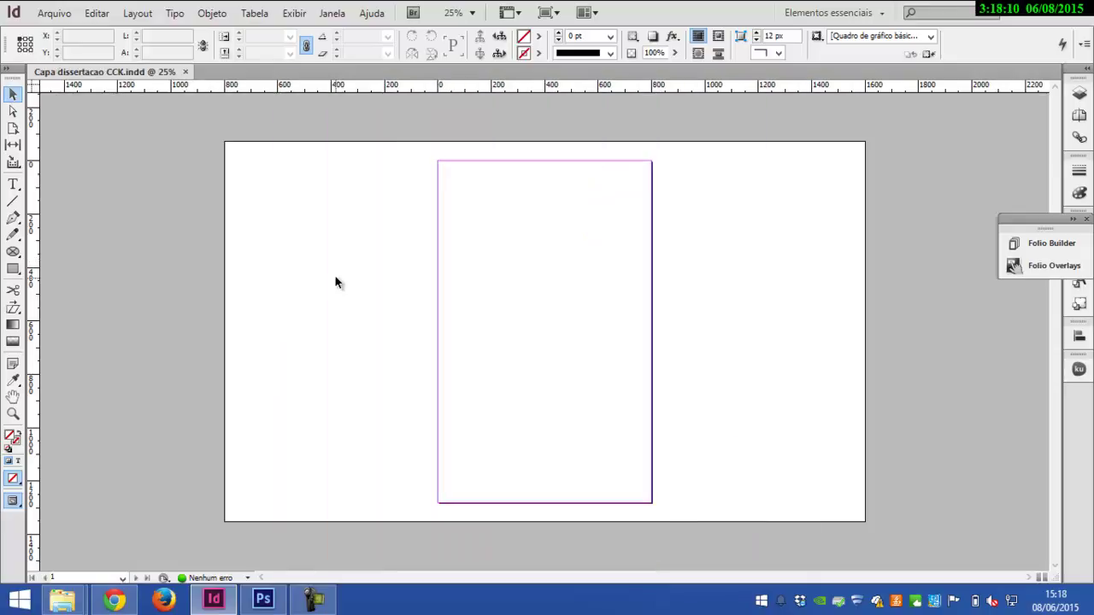
left_click(54, 13)
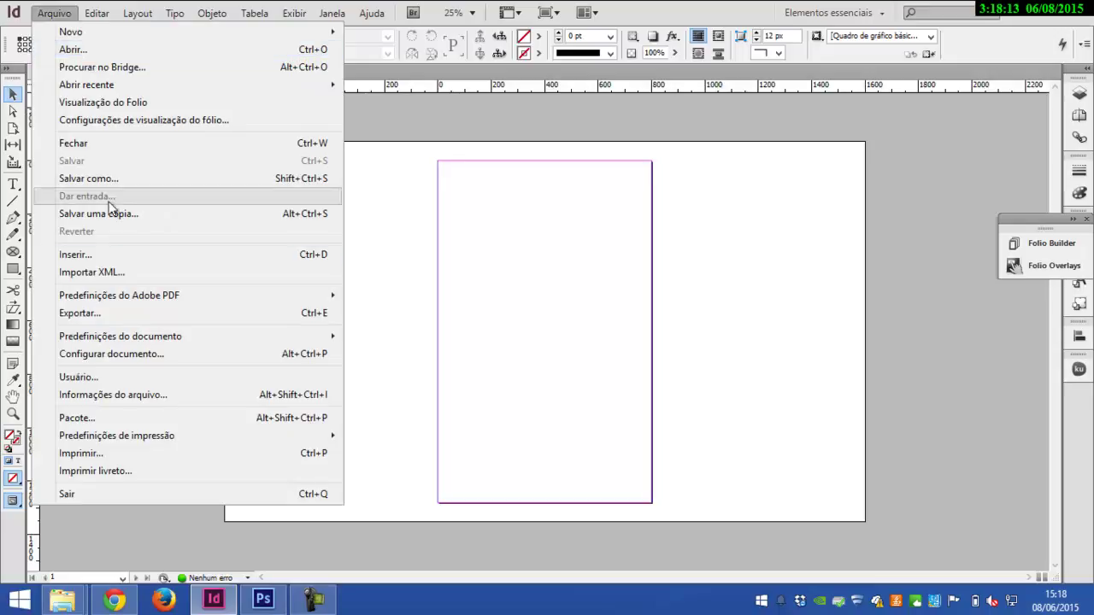
left_click(107, 253)
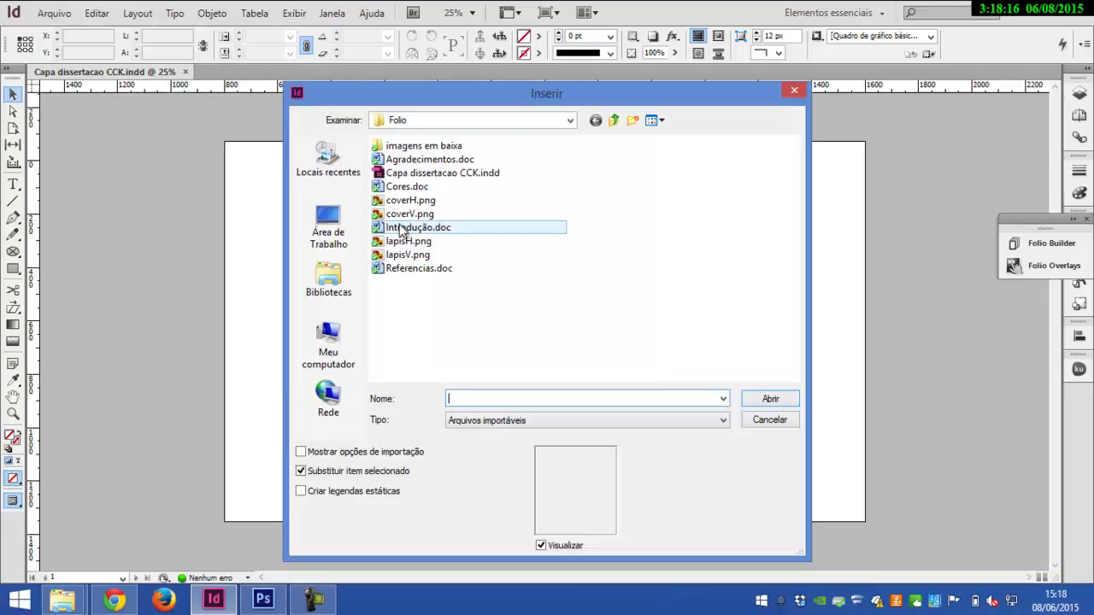
double_click(422, 219)
left_click(508, 252)
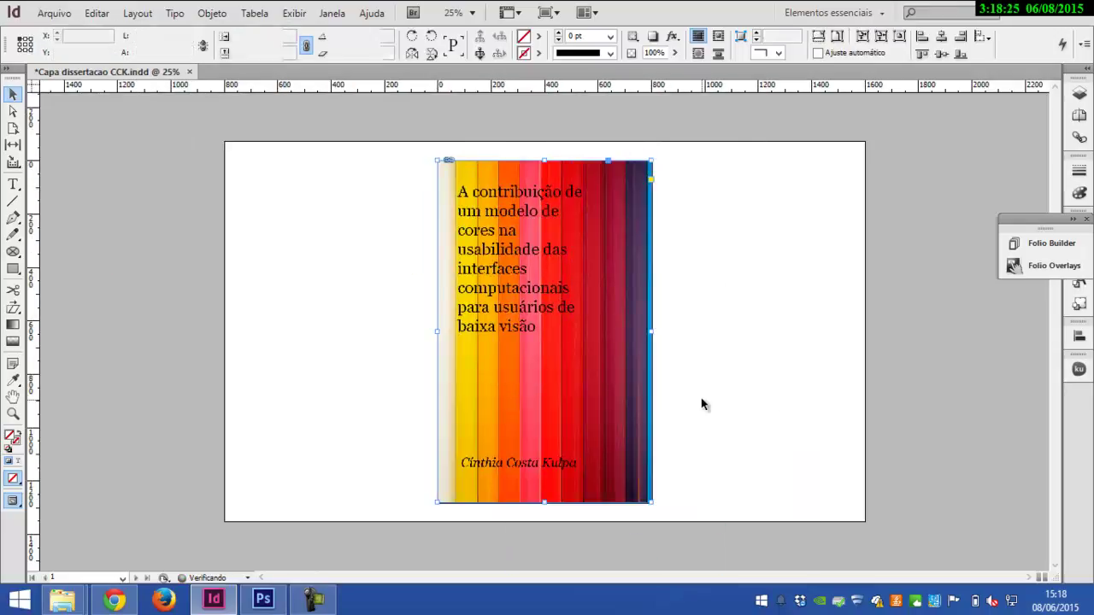
Turn on Overprint Preview and save the document
left_click(294, 12)
left_click(342, 30)
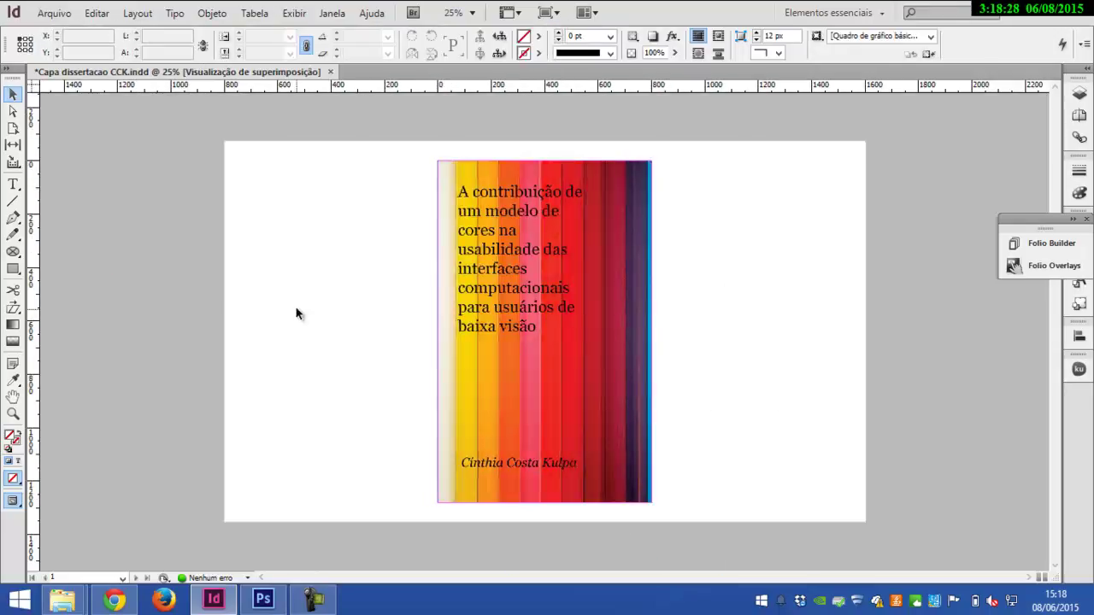
key("ctrl+s")
Rearrange the Folio and Layers panels and show the Pages panel
left_click_drag(1044, 219, 848, 133)
left_click(1079, 92)
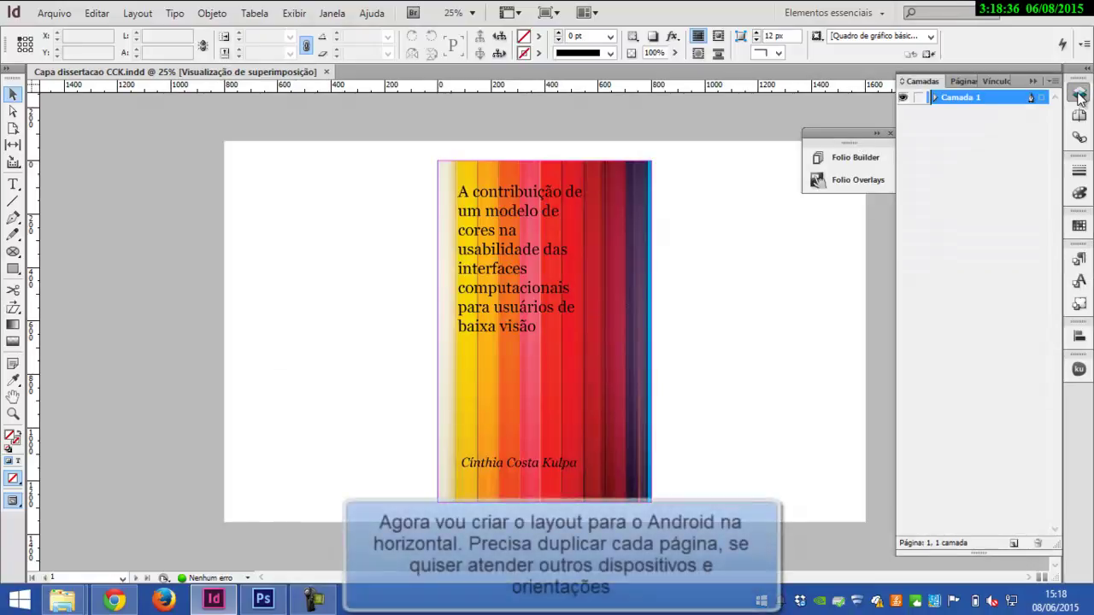
left_click_drag(932, 79, 802, 91)
left_click(1033, 81)
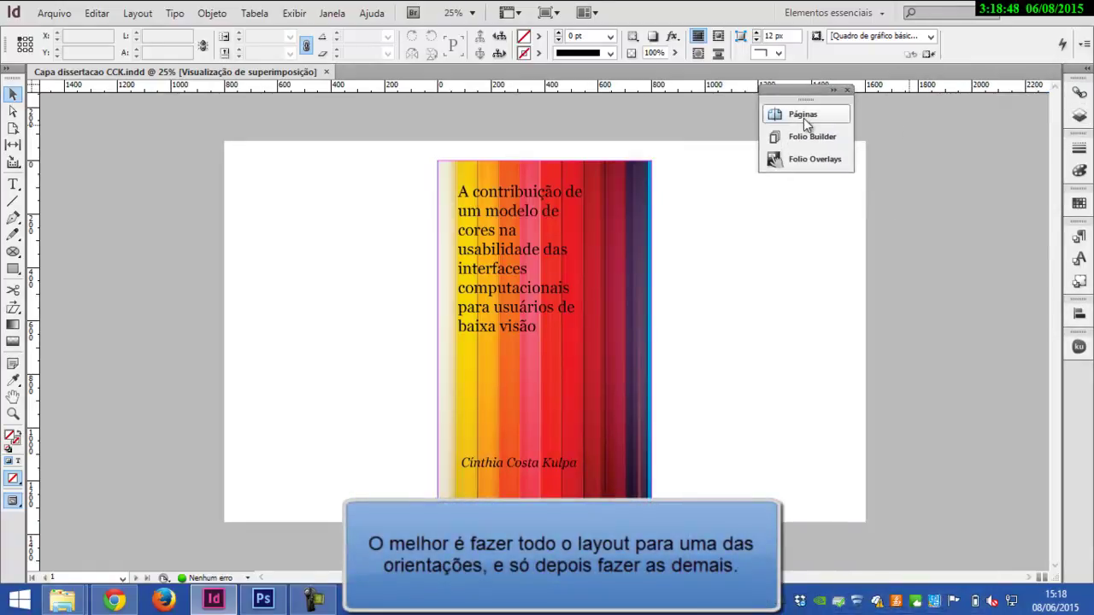
left_click(804, 116)
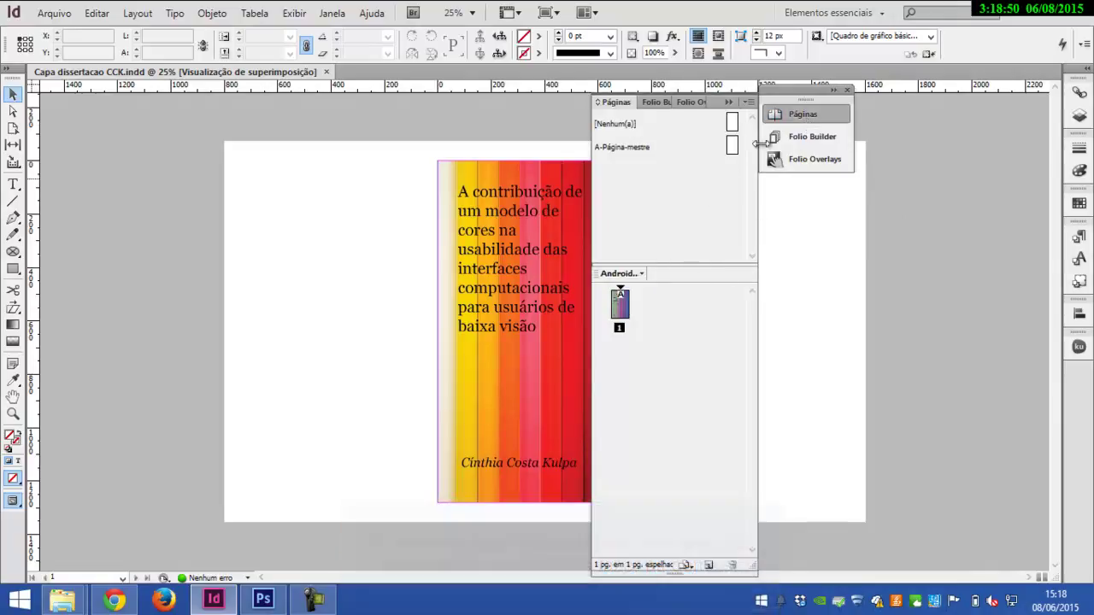
Create the horizontal Android 10" A alternate layout and go to its page
left_click(748, 102)
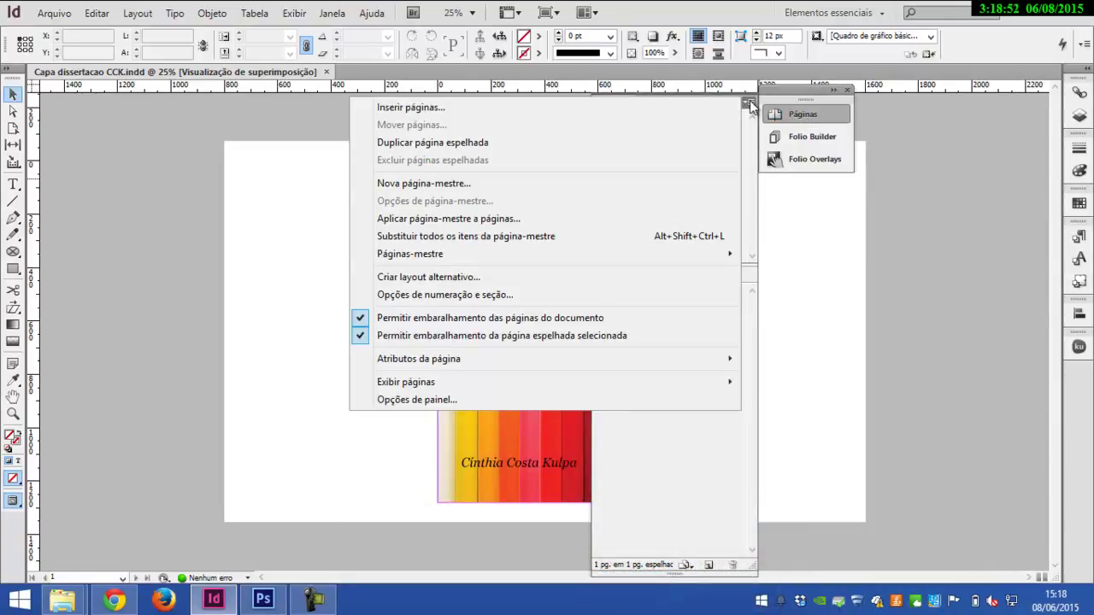
left_click(484, 276)
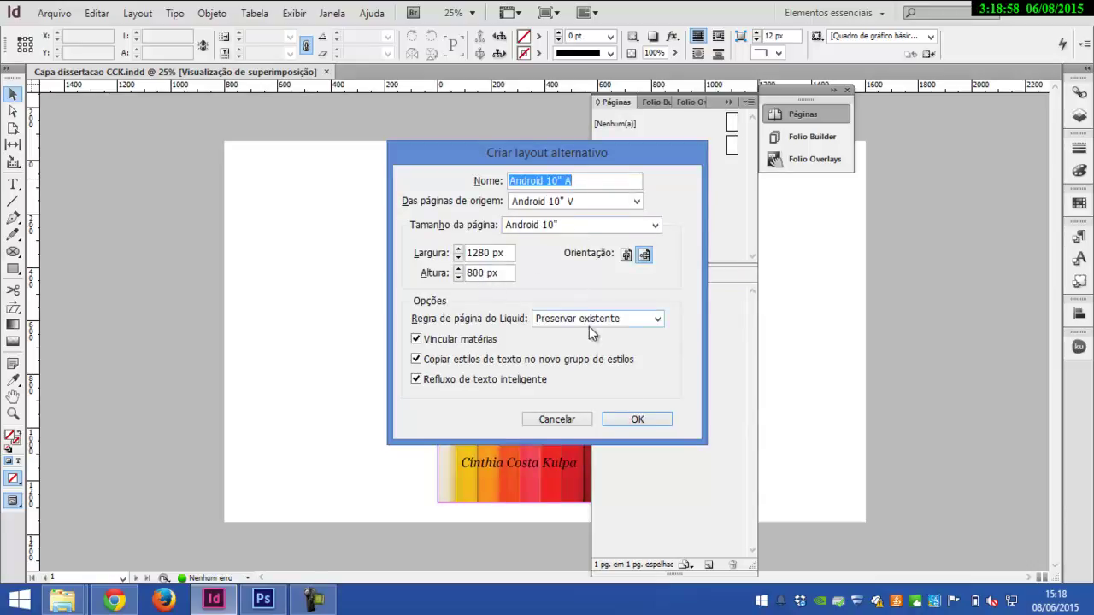
left_click(637, 419)
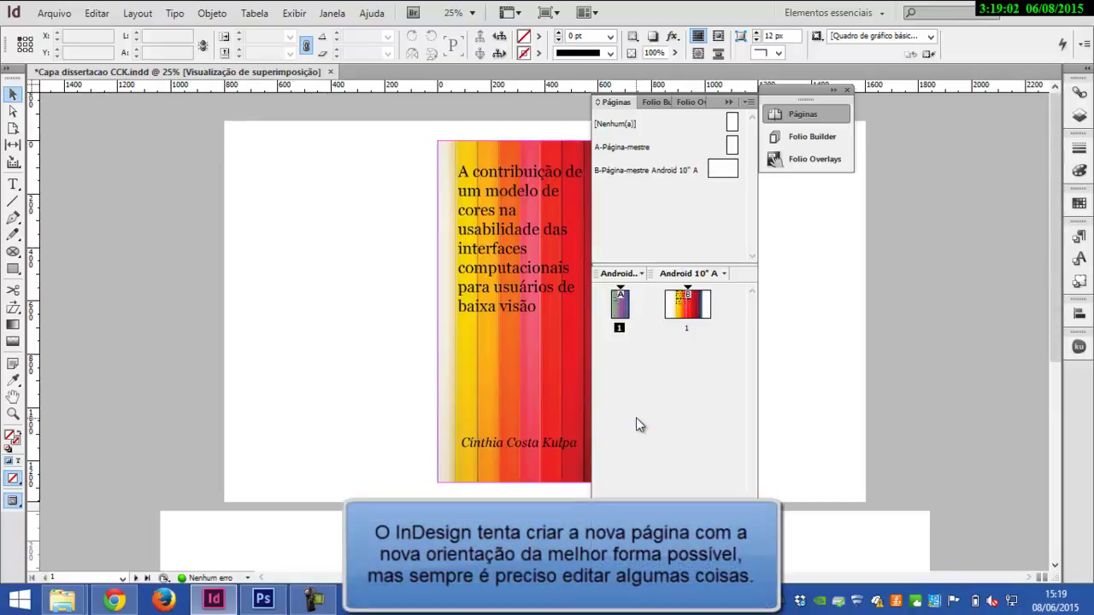
double_click(688, 304)
left_click(728, 102)
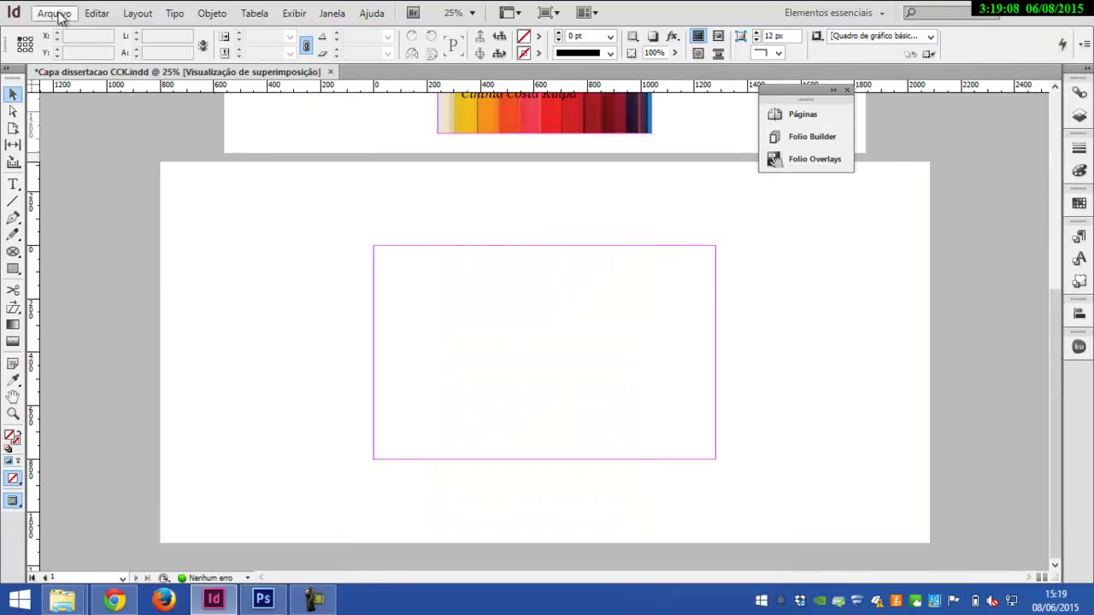
Place coverH.png into the horizontal page's cover frame and save the document
left_click(55, 14)
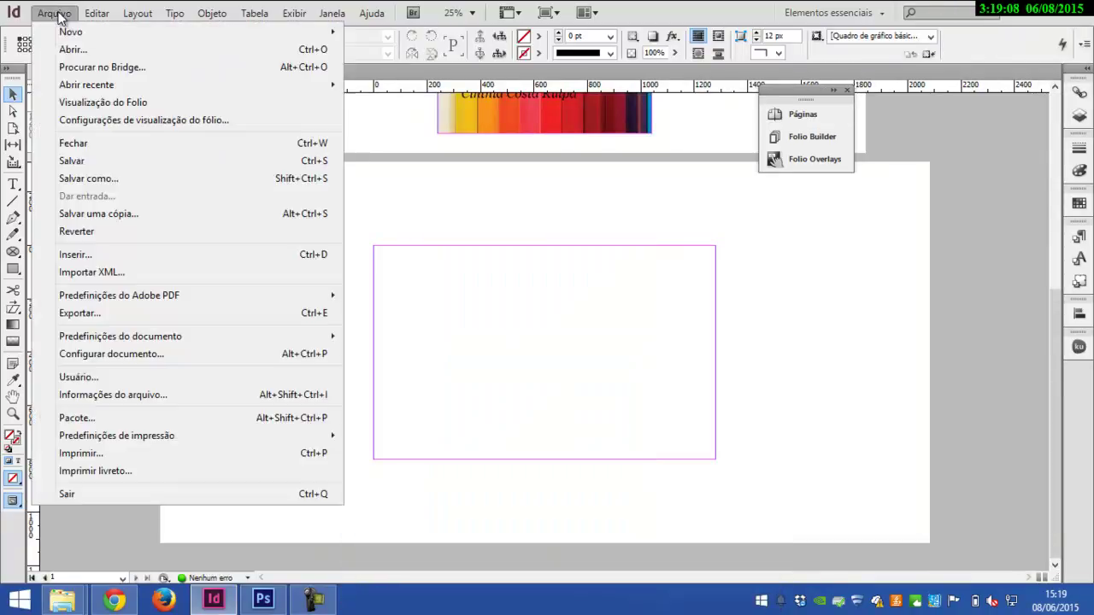
left_click(109, 254)
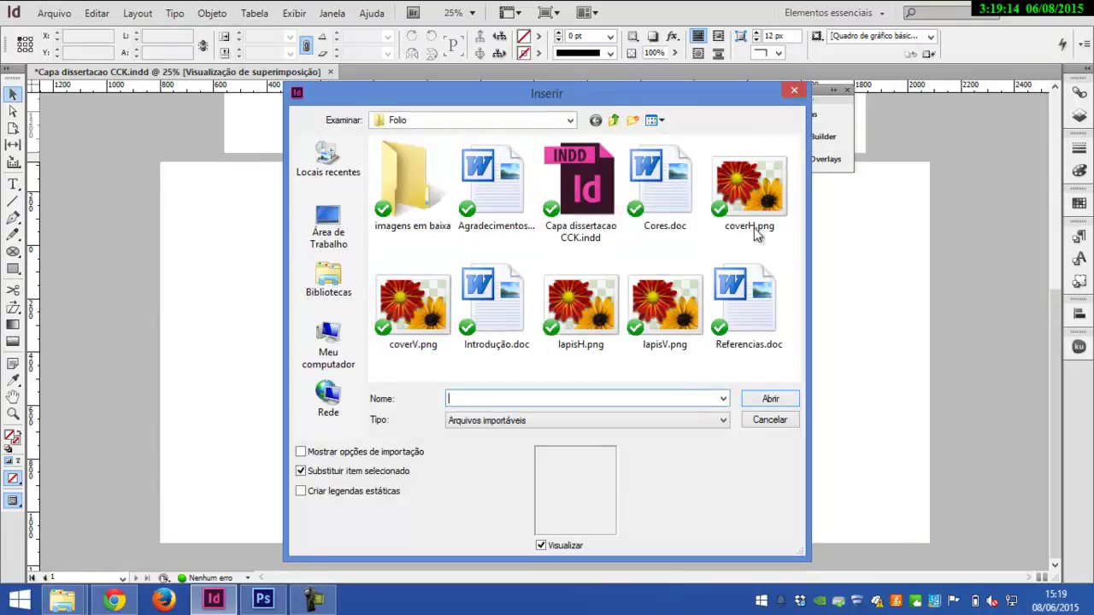
double_click(750, 189)
left_click(401, 255)
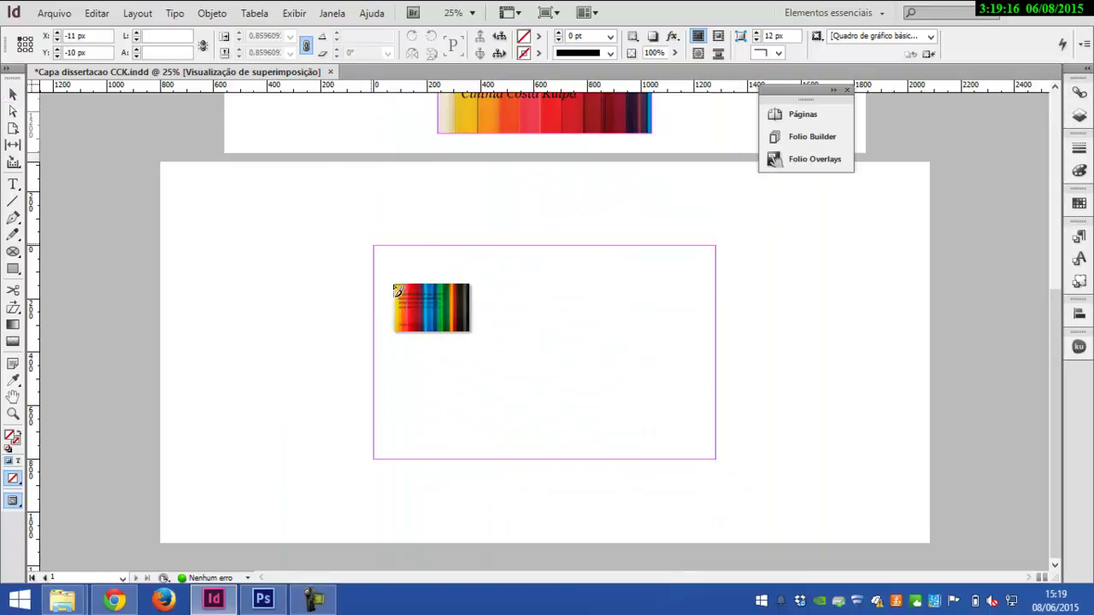
left_click(793, 395)
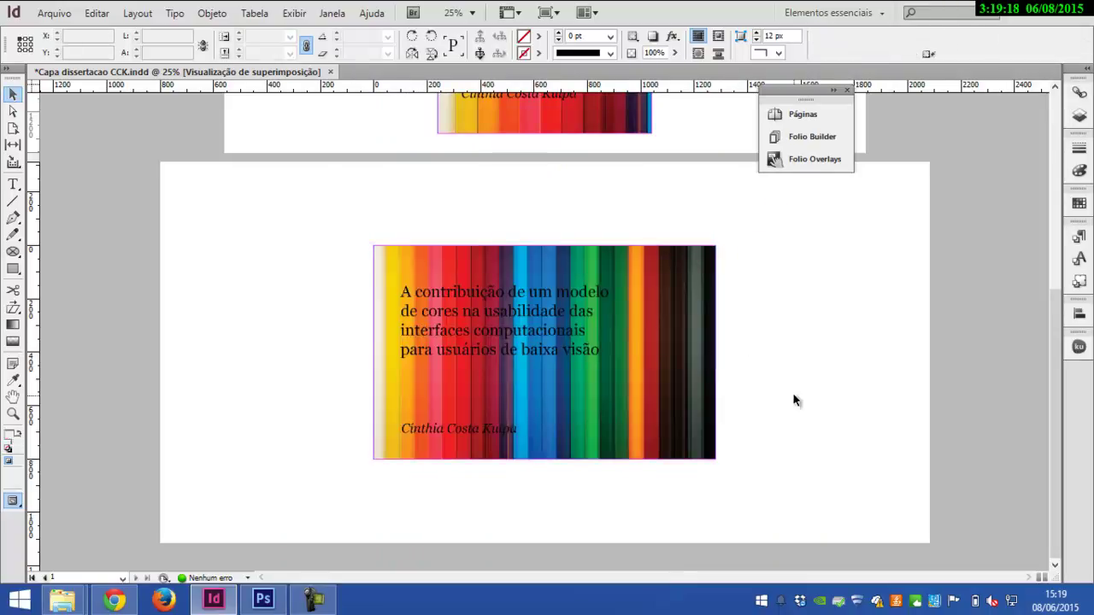
key("ctrl+s")
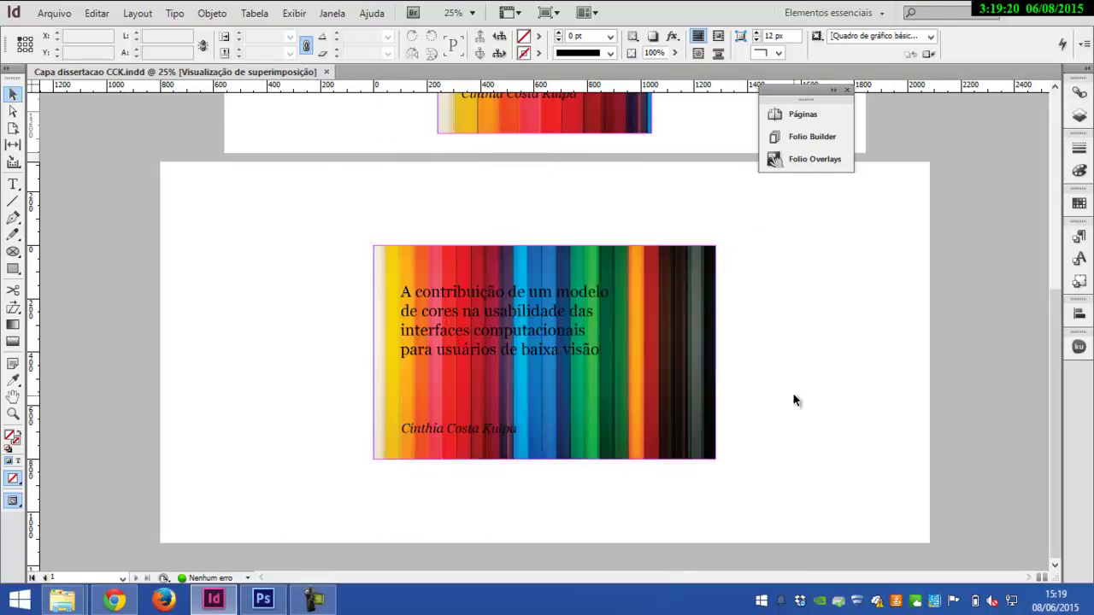
scroll(792, 400, "up", 6)
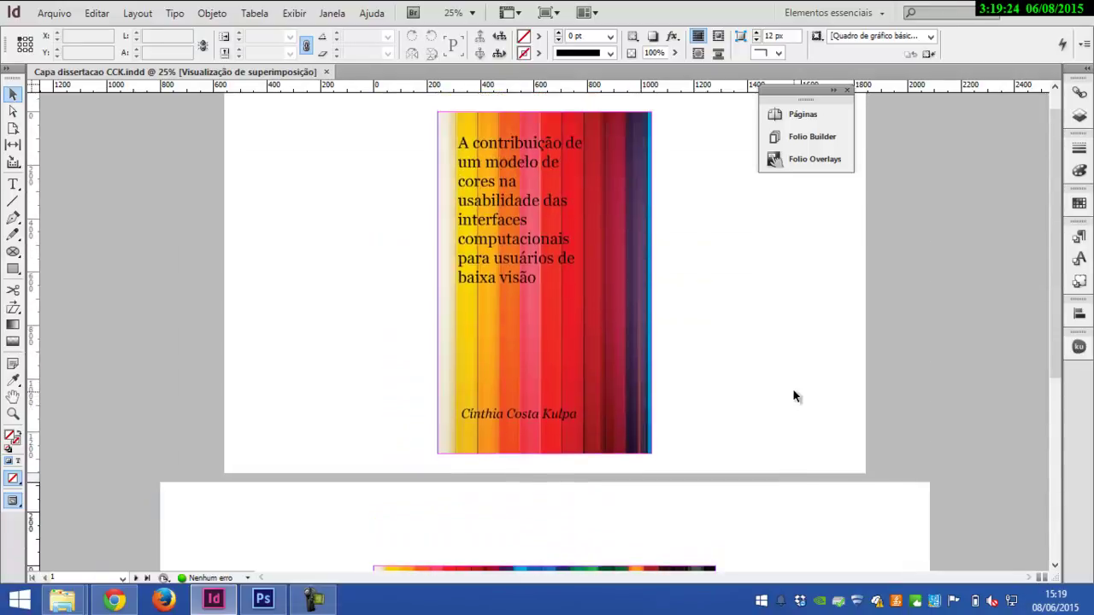
left_click(849, 137)
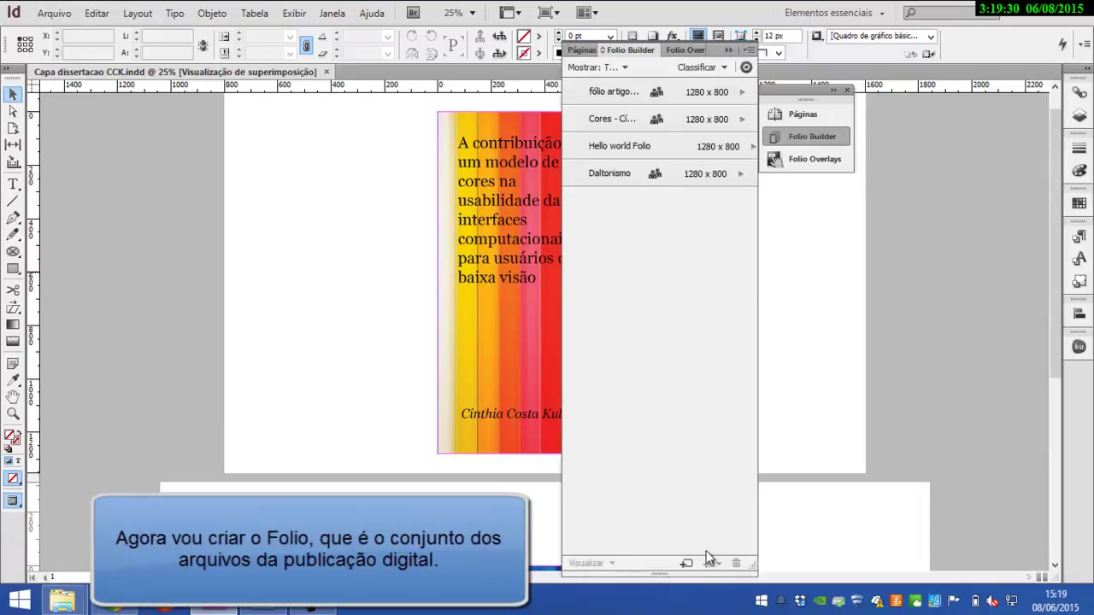
left_click(687, 564)
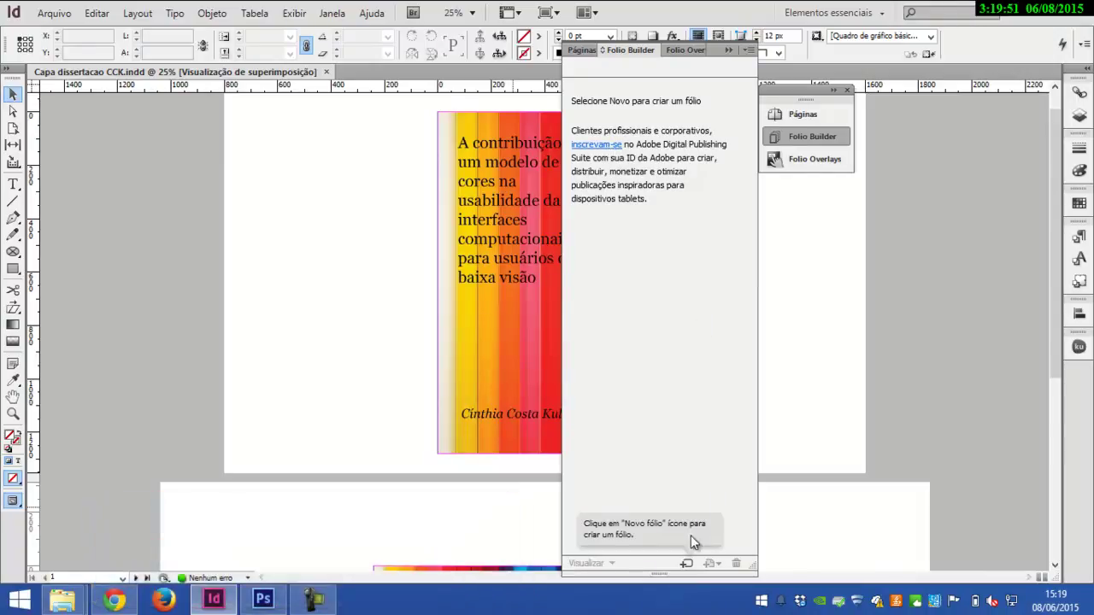
left_click(750, 50)
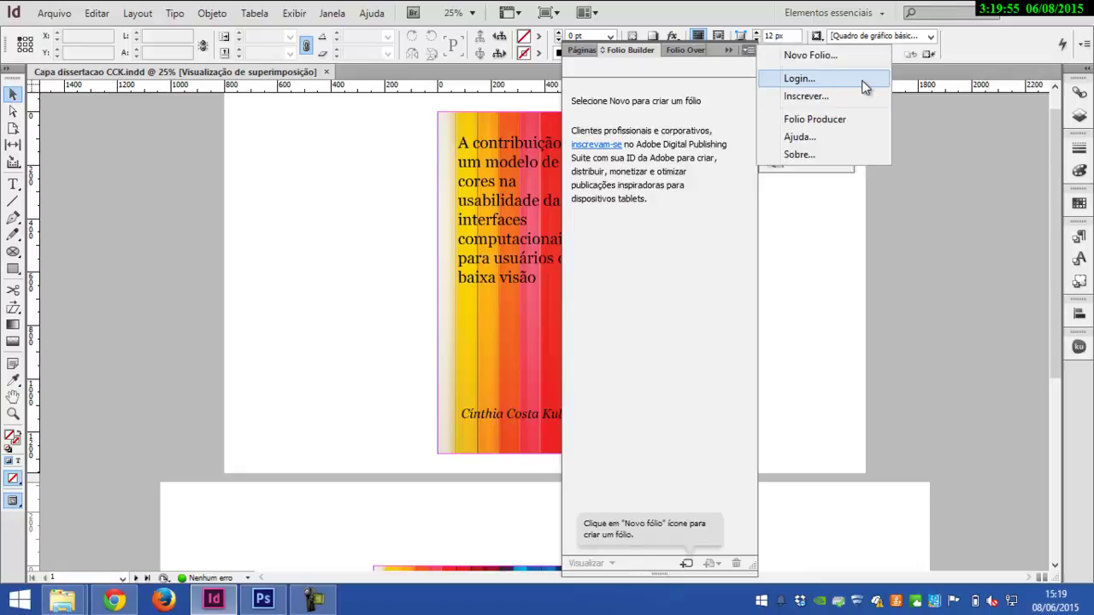
left_click(684, 294)
key("ctrl+r")
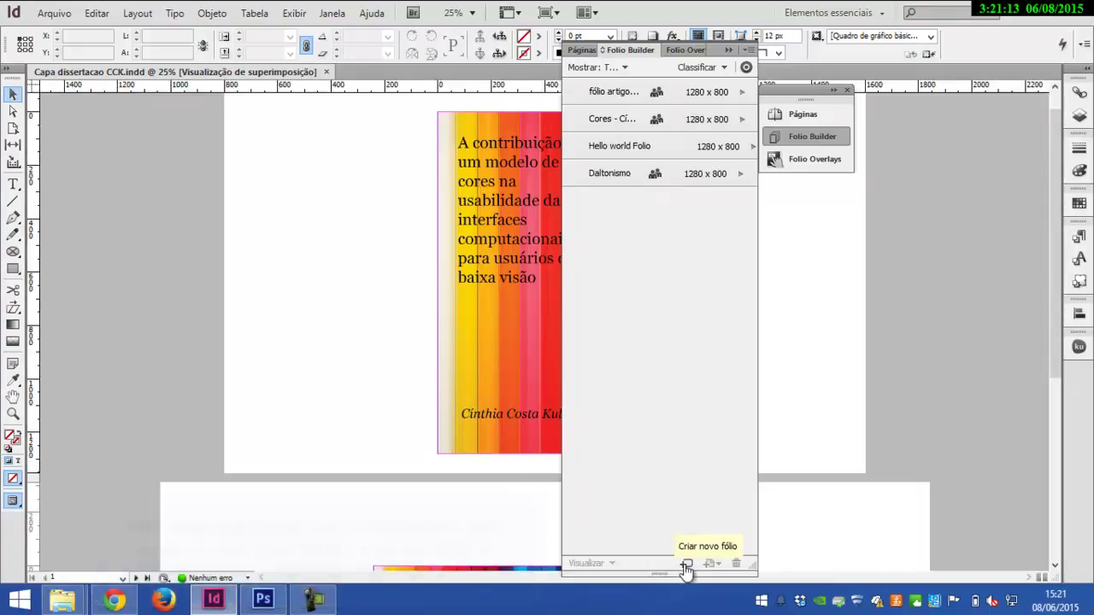
Name the new folio with the author's name, use a custom device size, and enable both orientations
left_click(686, 565)
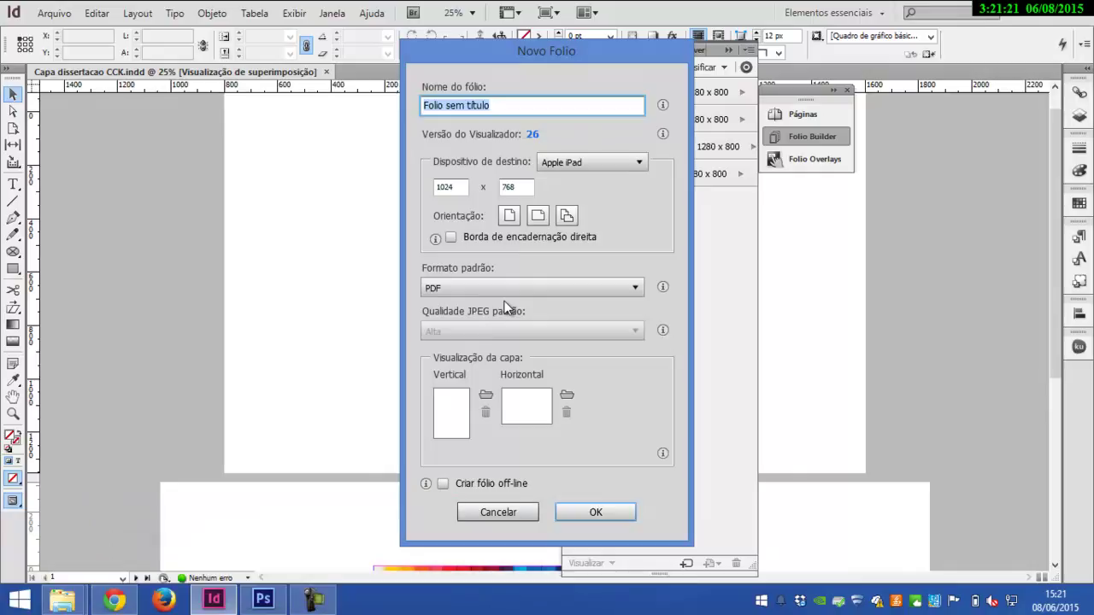
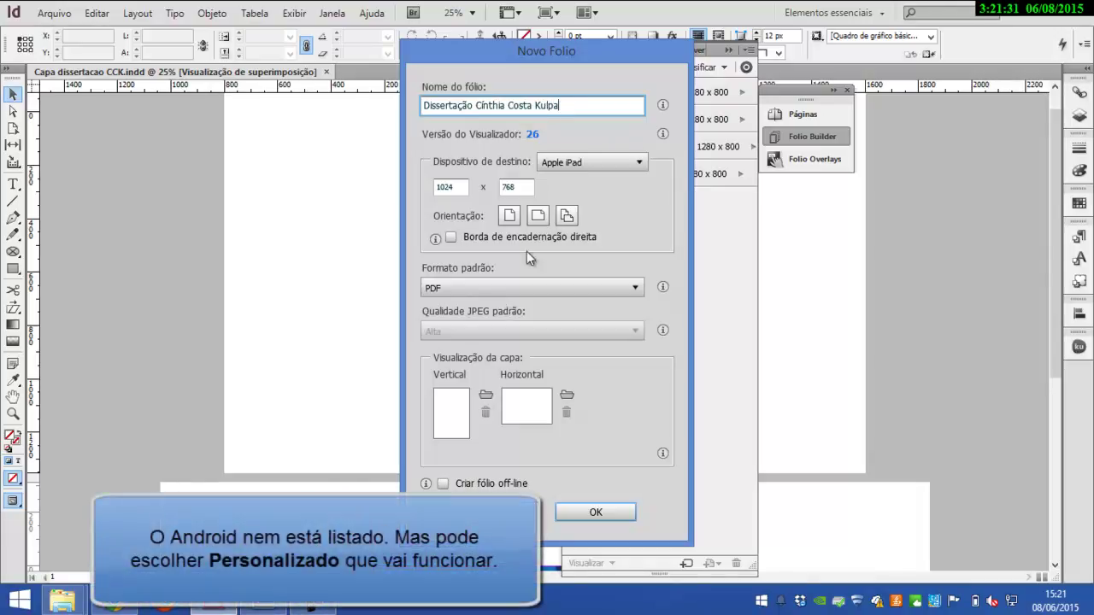
left_click(607, 163)
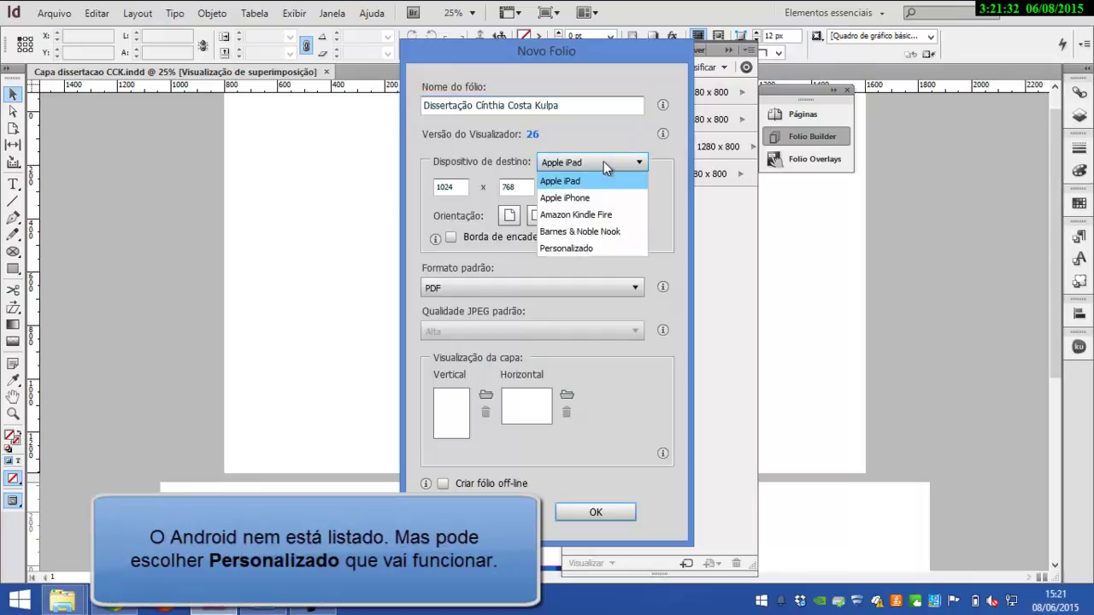
left_click(583, 249)
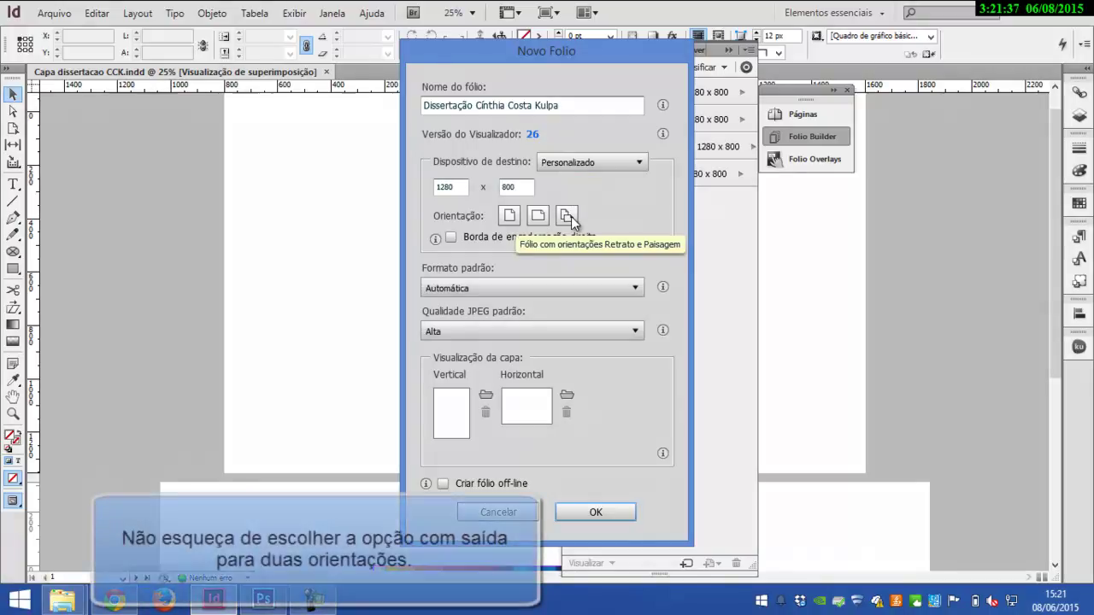
left_click(568, 216)
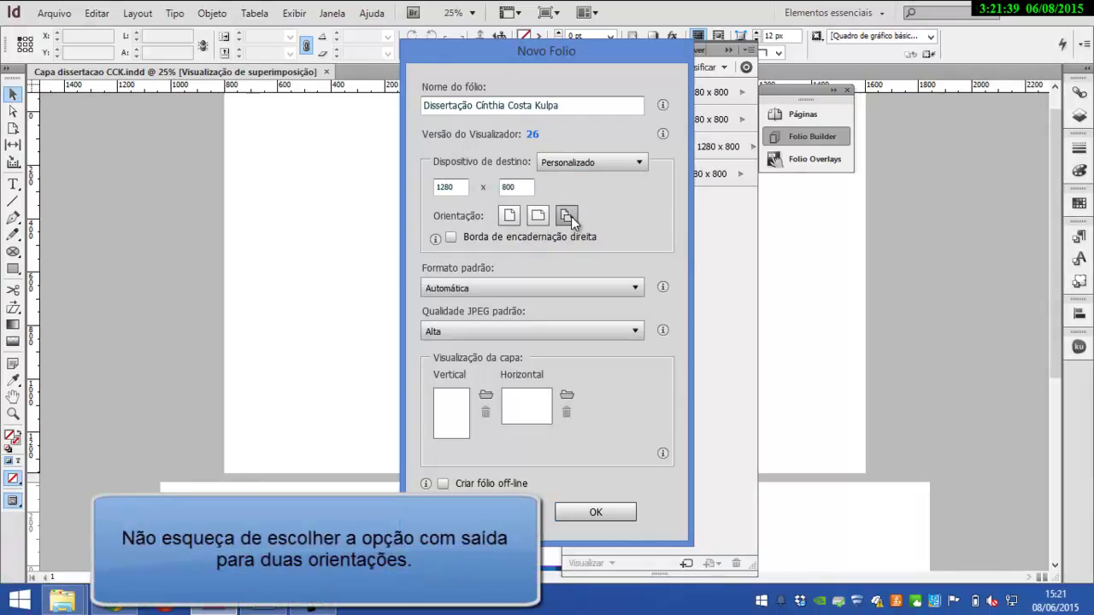
Load coverV.png and coverH.png as vertical and horizontal cover previews and create the folio
left_click(485, 395)
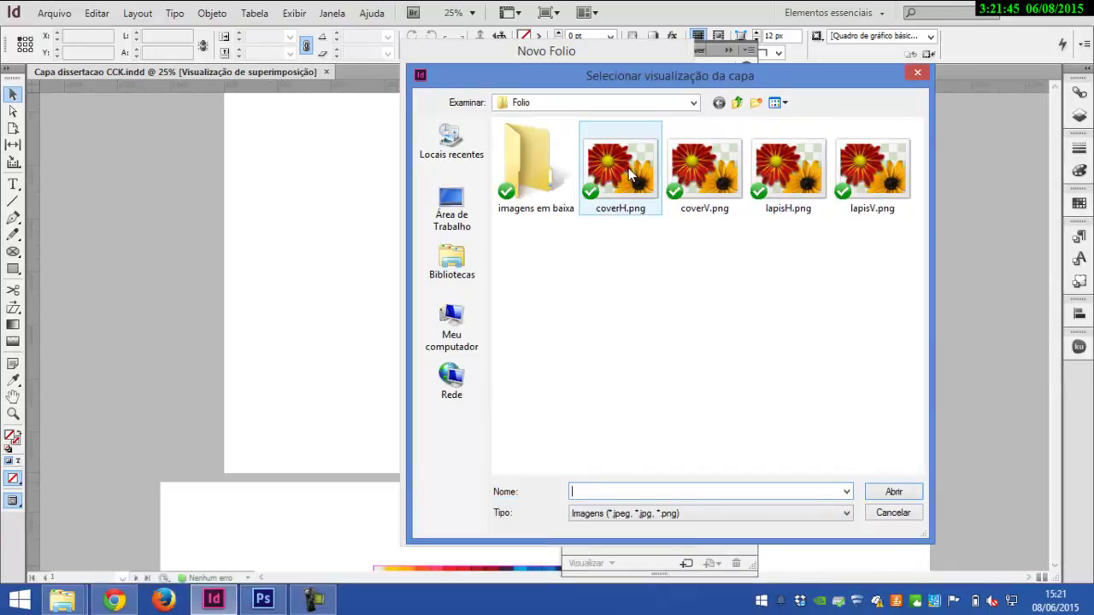
left_click(702, 169)
left_click(893, 491)
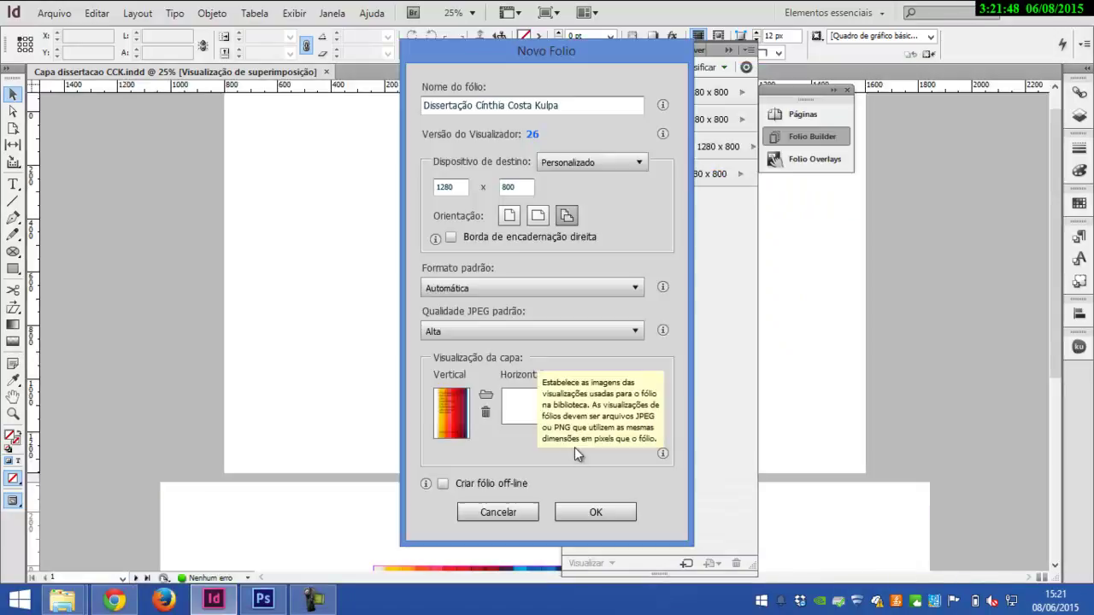
left_click(566, 397)
left_click(610, 171)
left_click(897, 491)
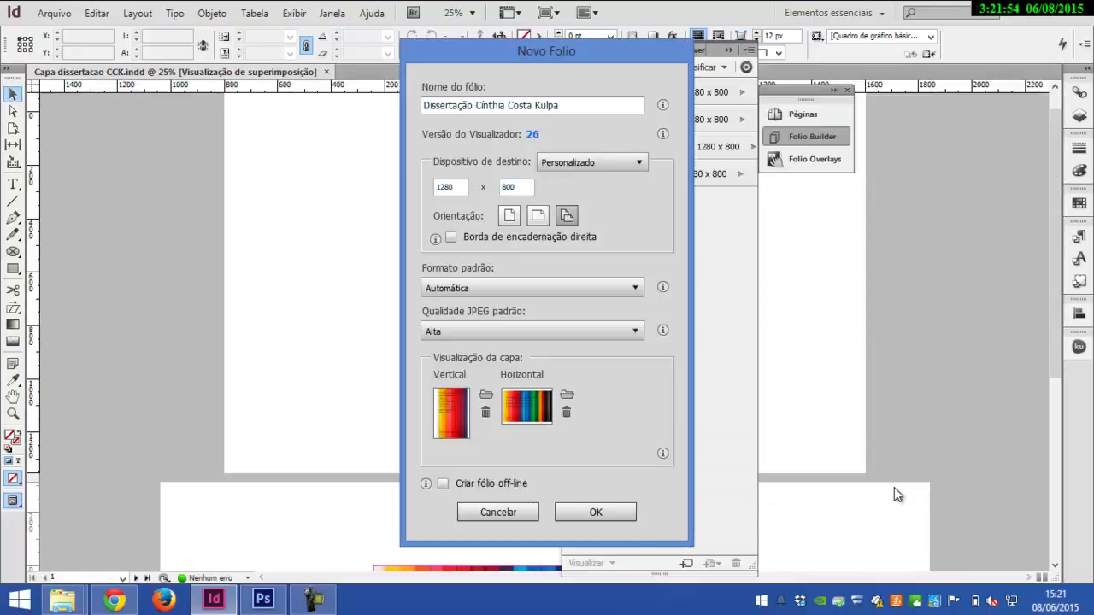
left_click(590, 511)
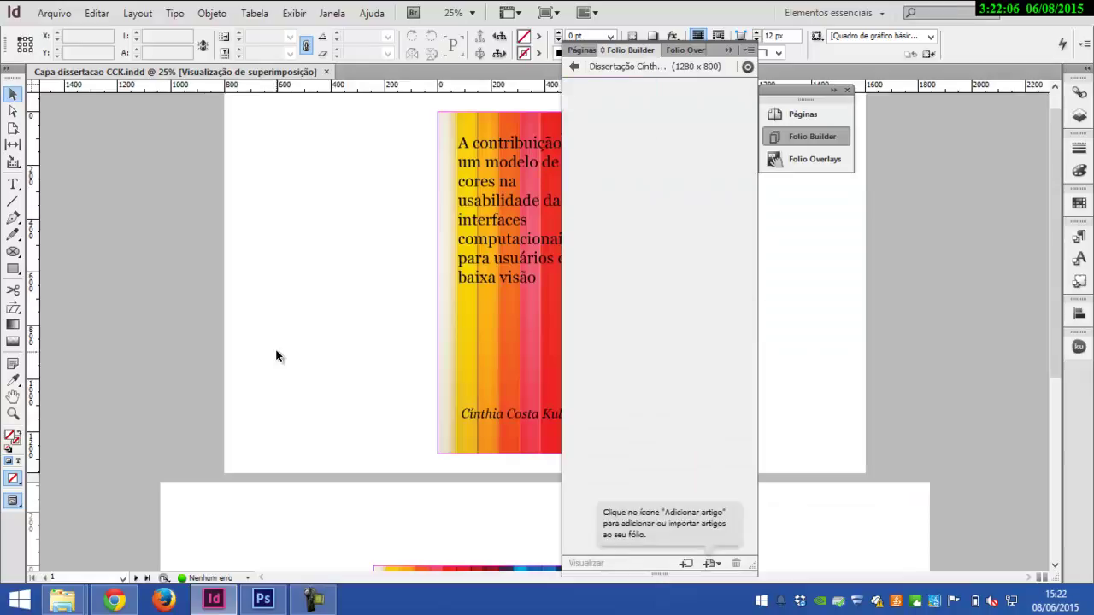
Add the open document as article 'Capa' (Automática, smooth scrolling off) and return to the folio list
left_click(711, 565)
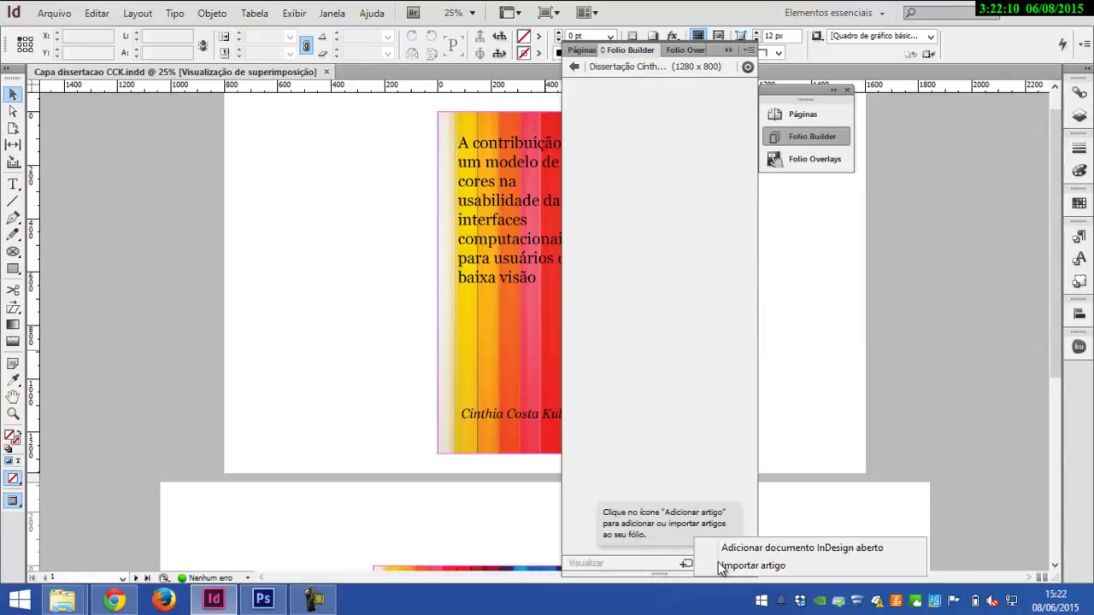
left_click(883, 551)
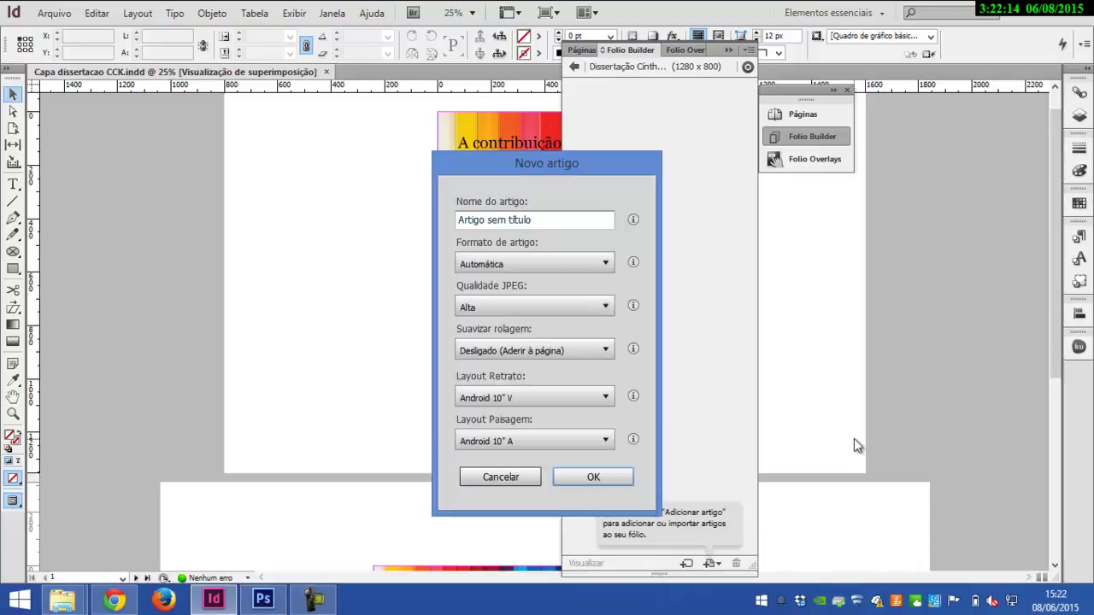
type("Capa")
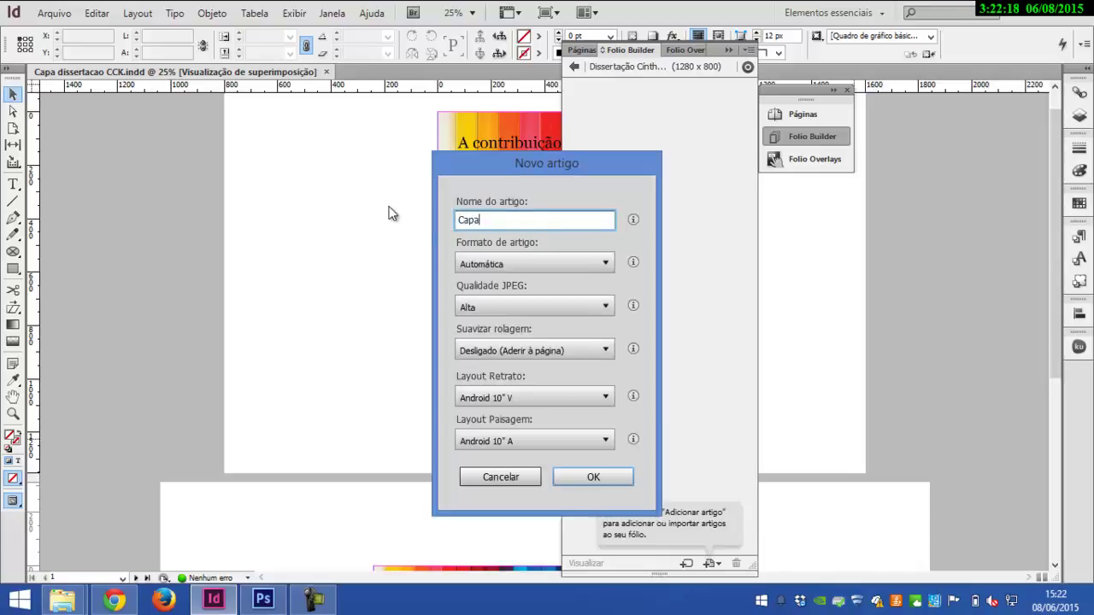
left_click(535, 265)
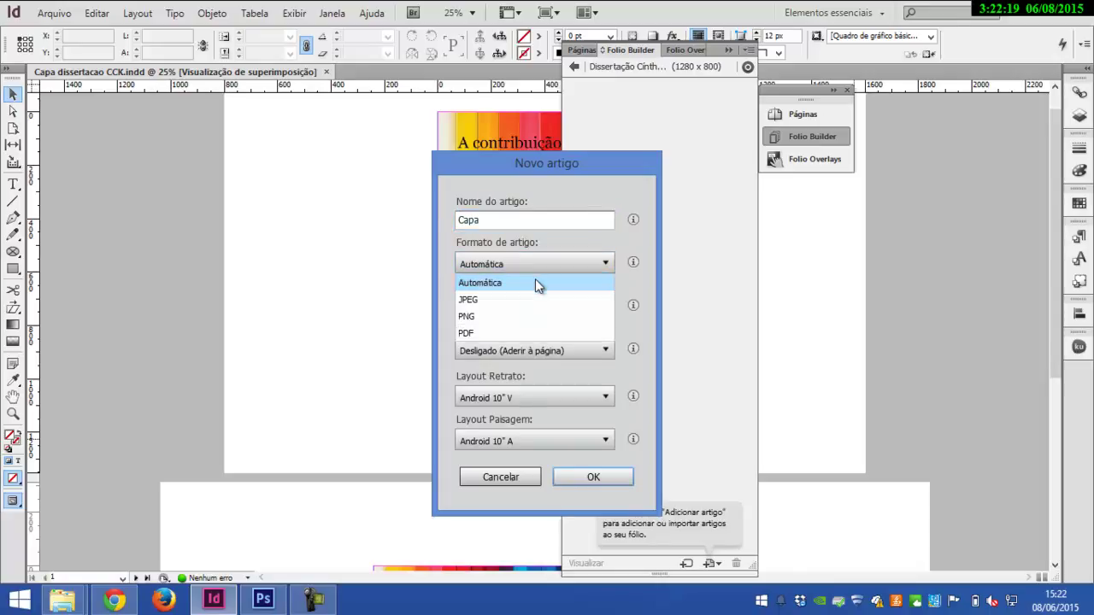
left_click(651, 289)
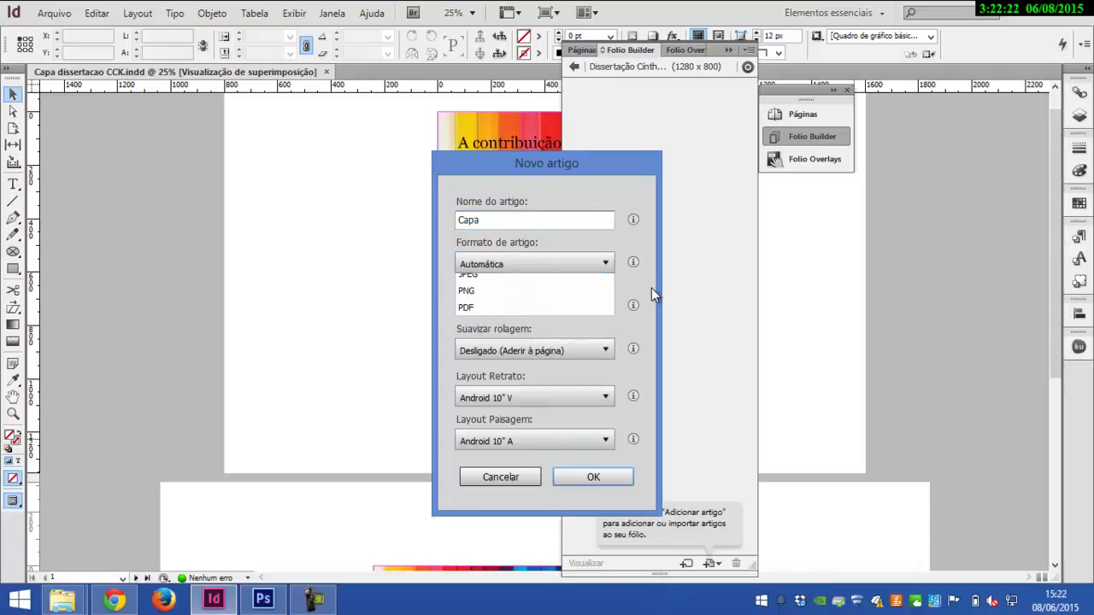
left_click(557, 352)
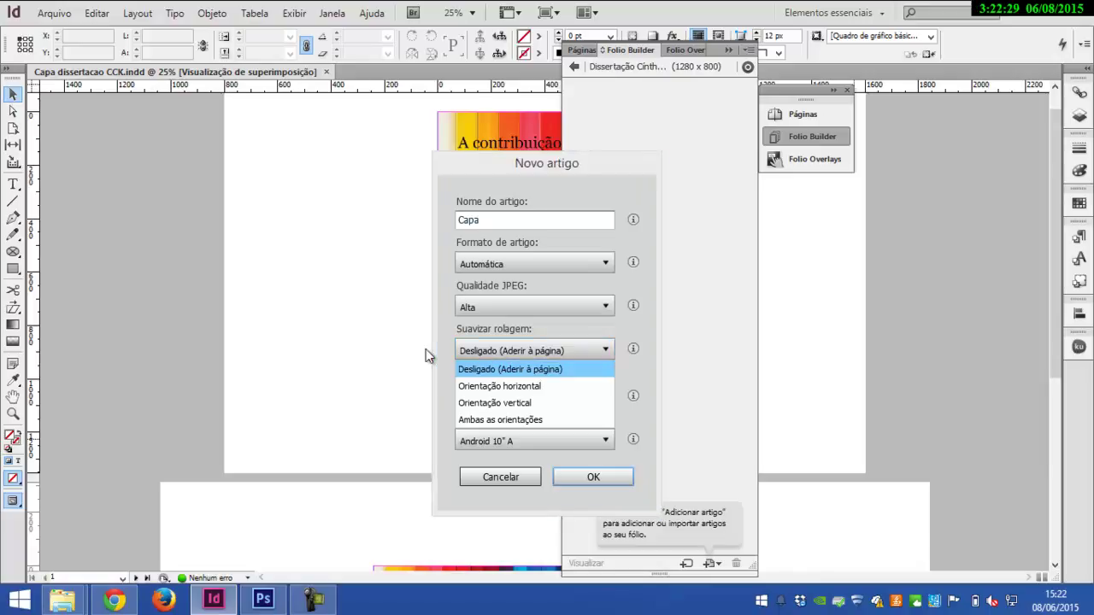
left_click(639, 351)
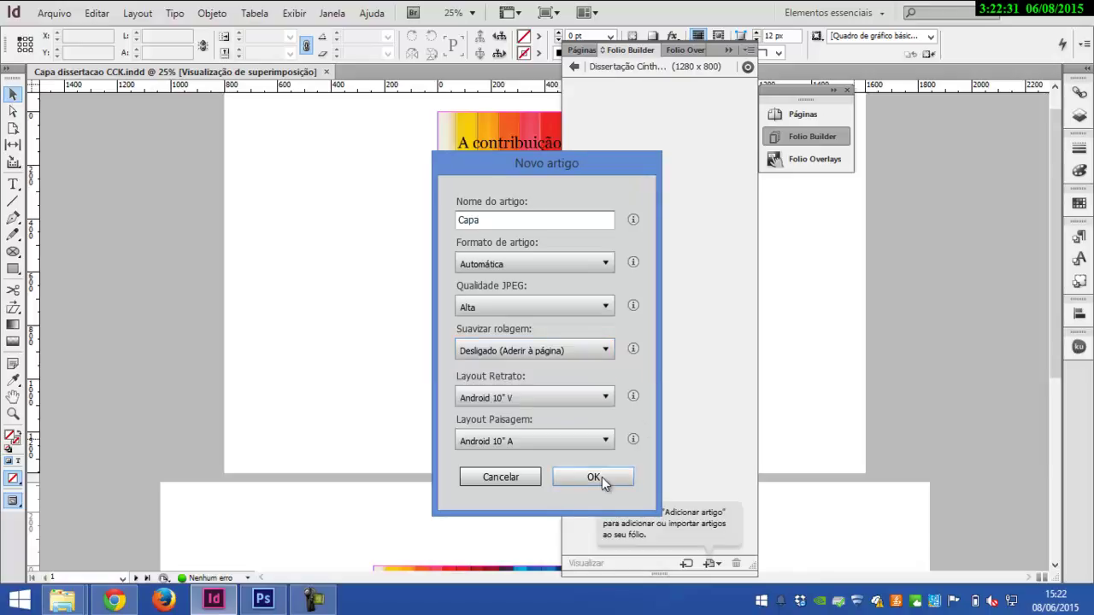
left_click(602, 477)
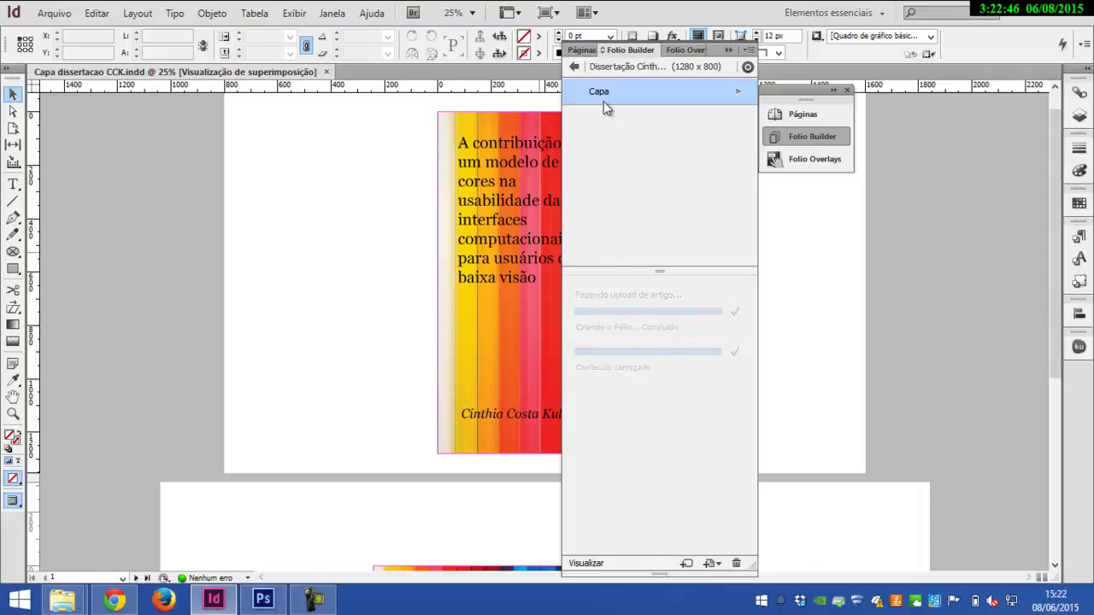
left_click(573, 69)
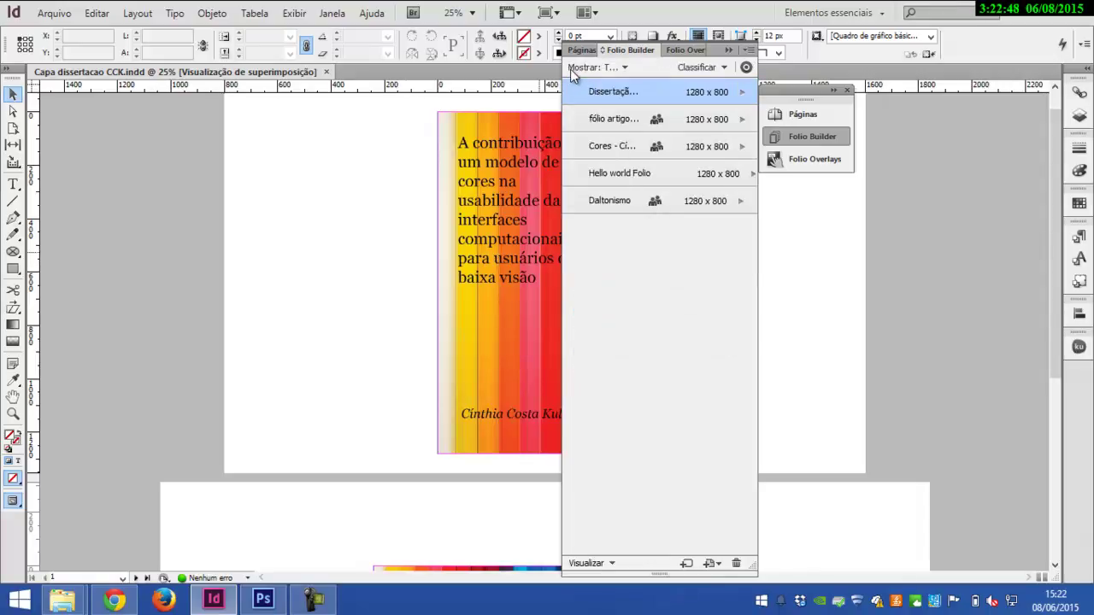
left_click(612, 566)
Preview the folio in portrait, then landscape, fit it to screen, and close Content Viewer
left_click(632, 565)
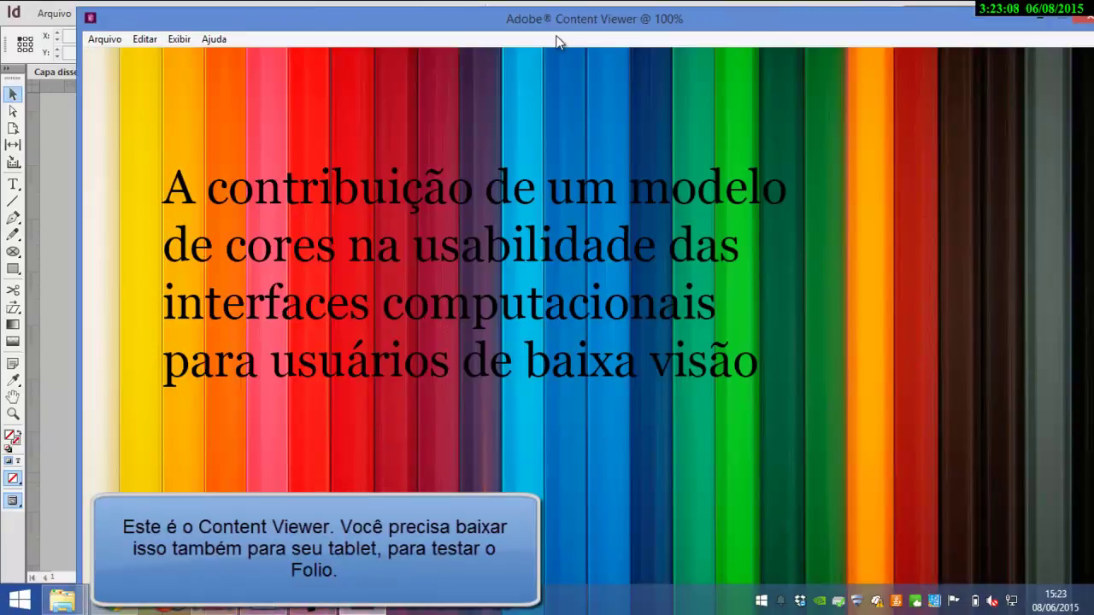
left_click(179, 39)
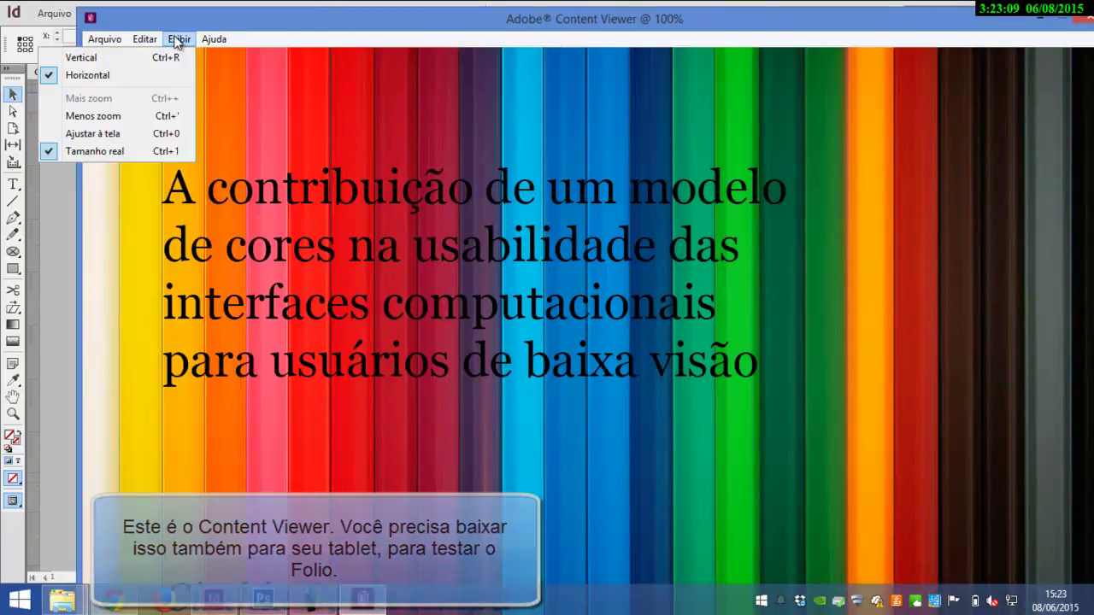
left_click(135, 58)
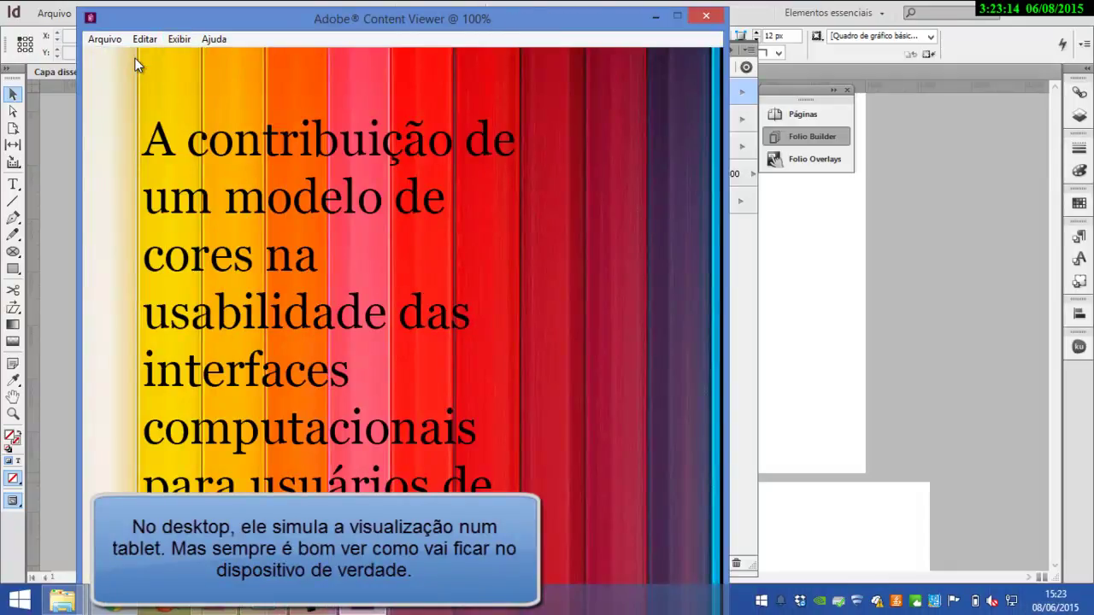
left_click(183, 40)
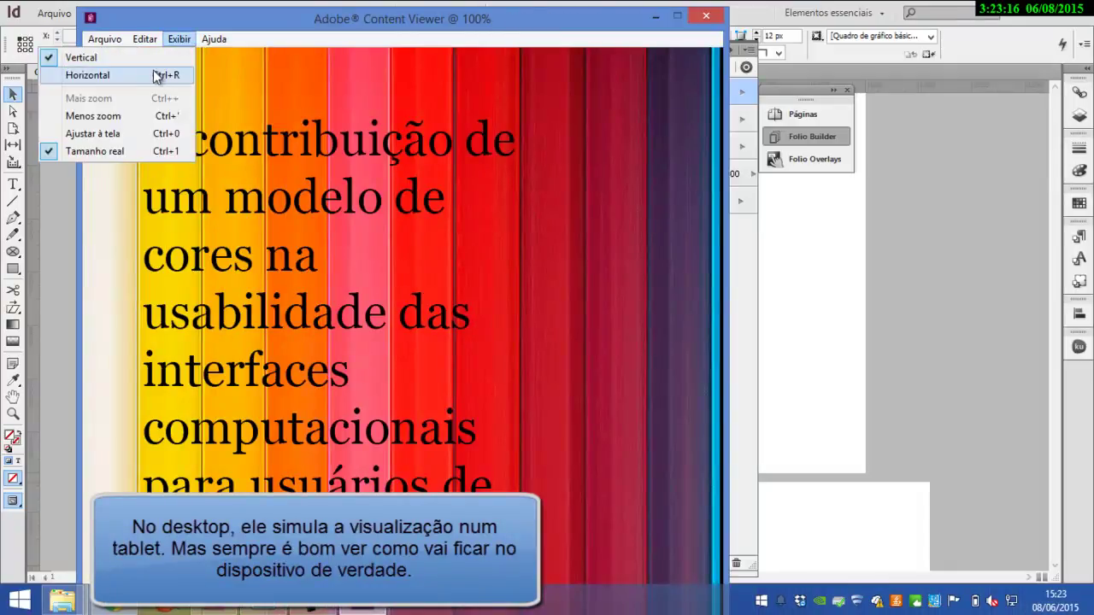
left_click(150, 74)
left_click(175, 39)
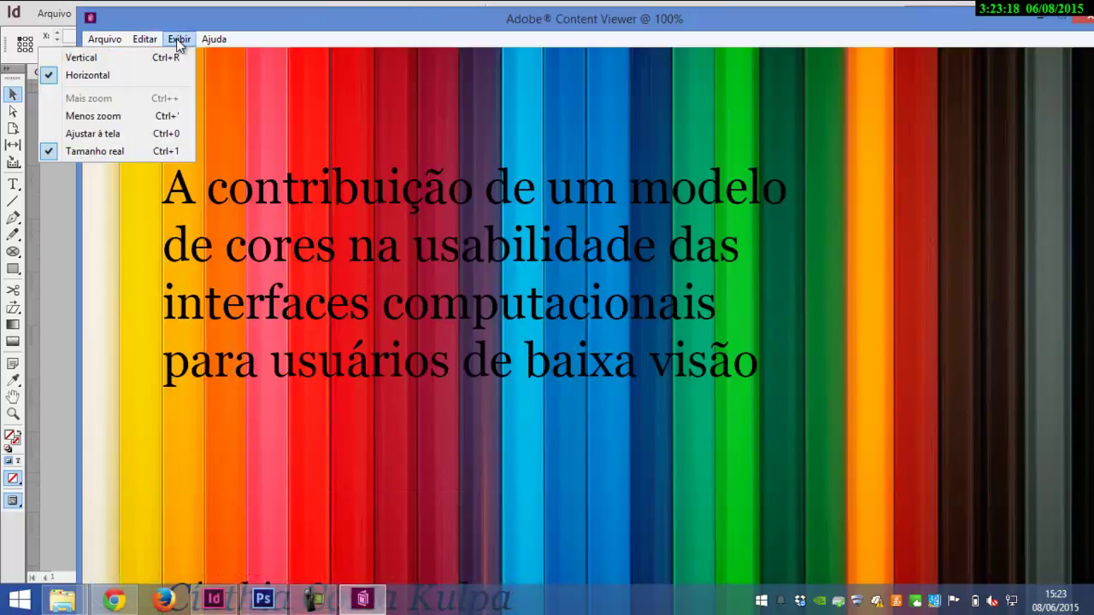
left_click(117, 133)
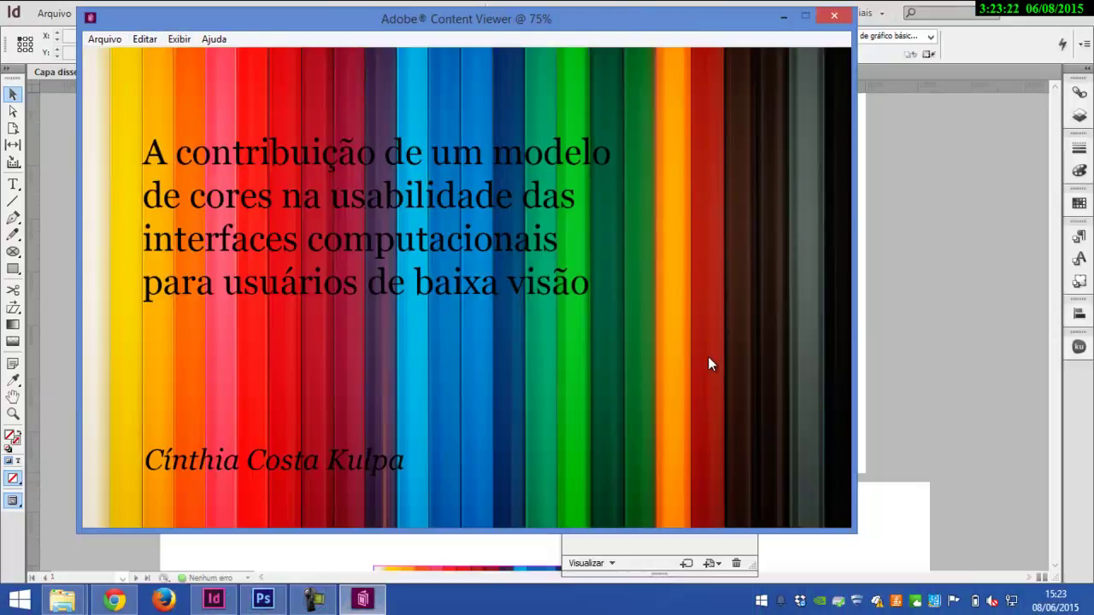
left_click(836, 17)
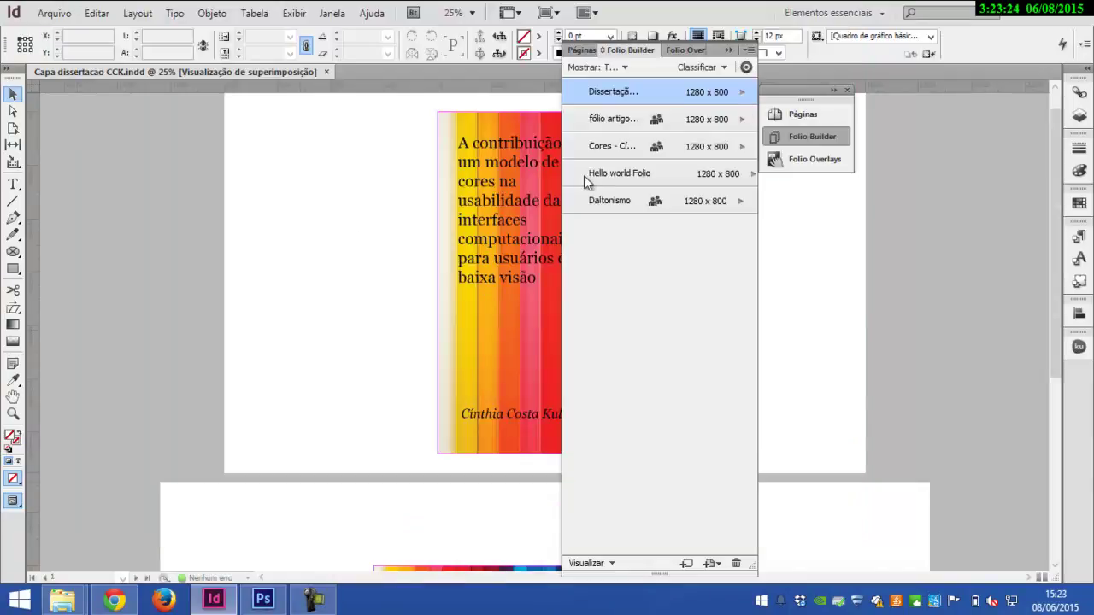
Insert one blank portrait page after the colour-pencil cover, making the document 3 pages
left_click(345, 347, "ctrl+alt")
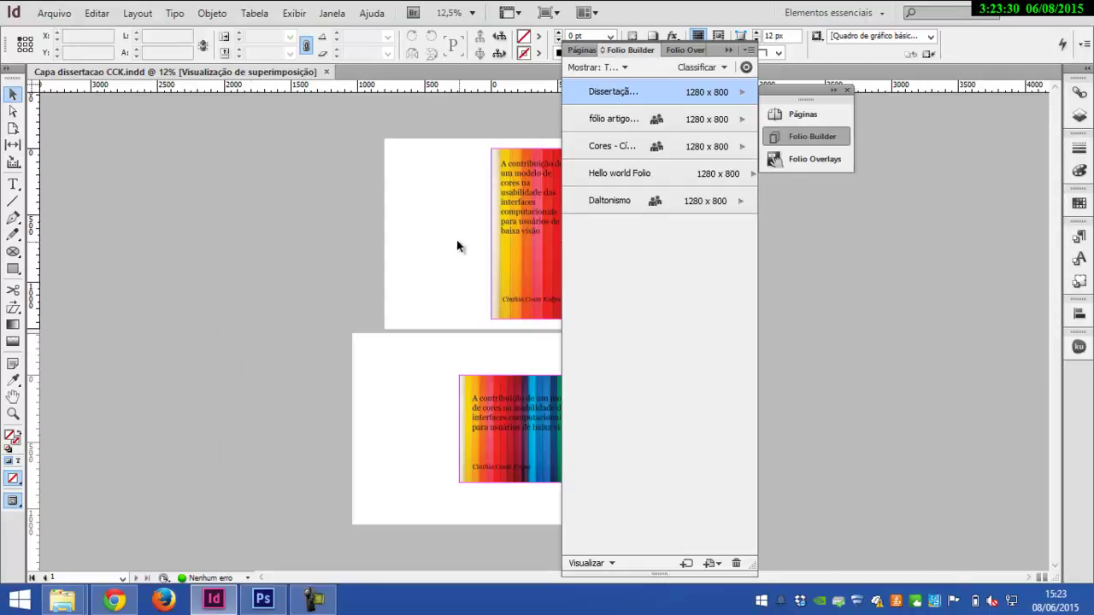
left_click(586, 50)
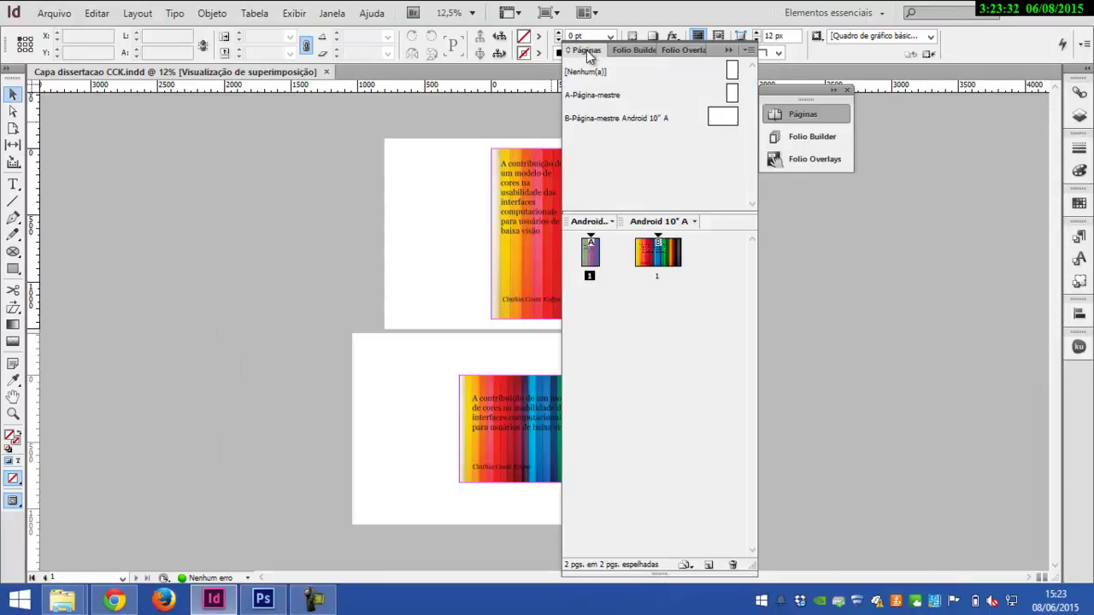
left_click(751, 51)
left_click(699, 53)
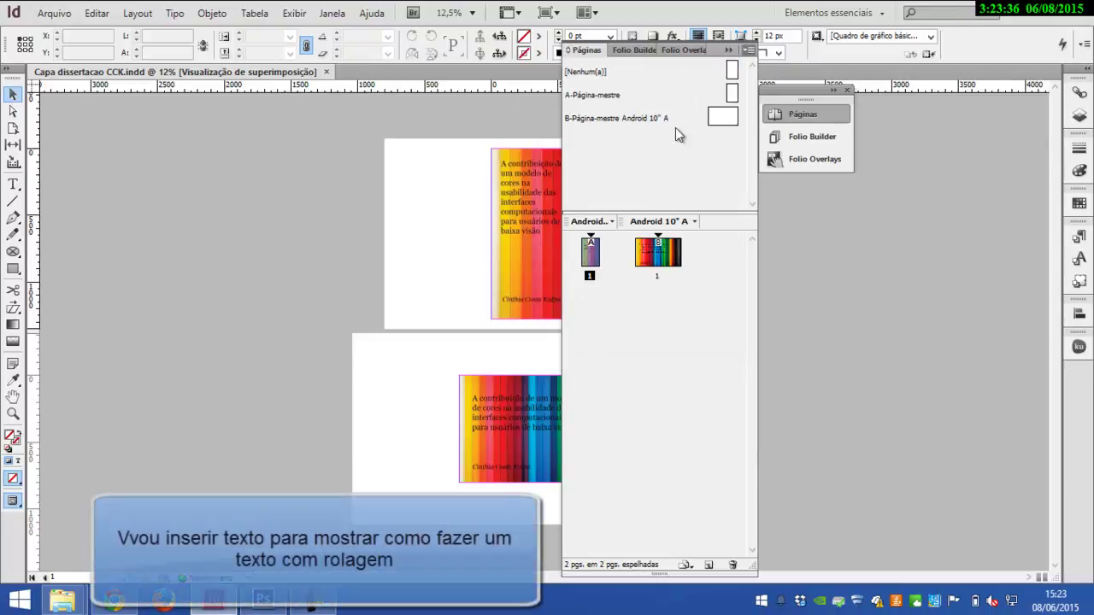
left_click(710, 281)
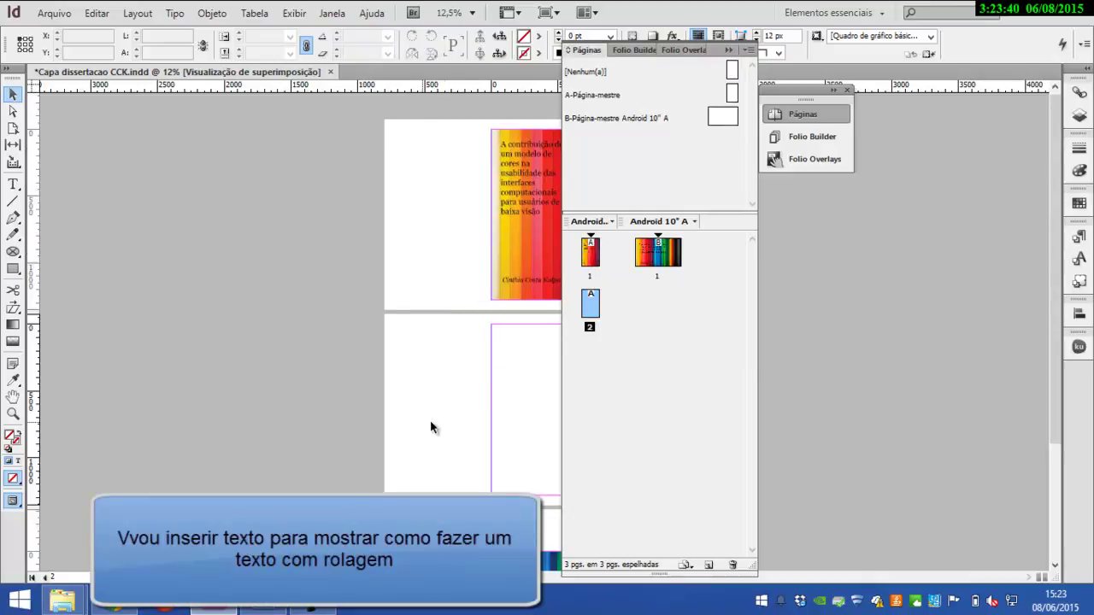
scroll(480, 415, "down", 2)
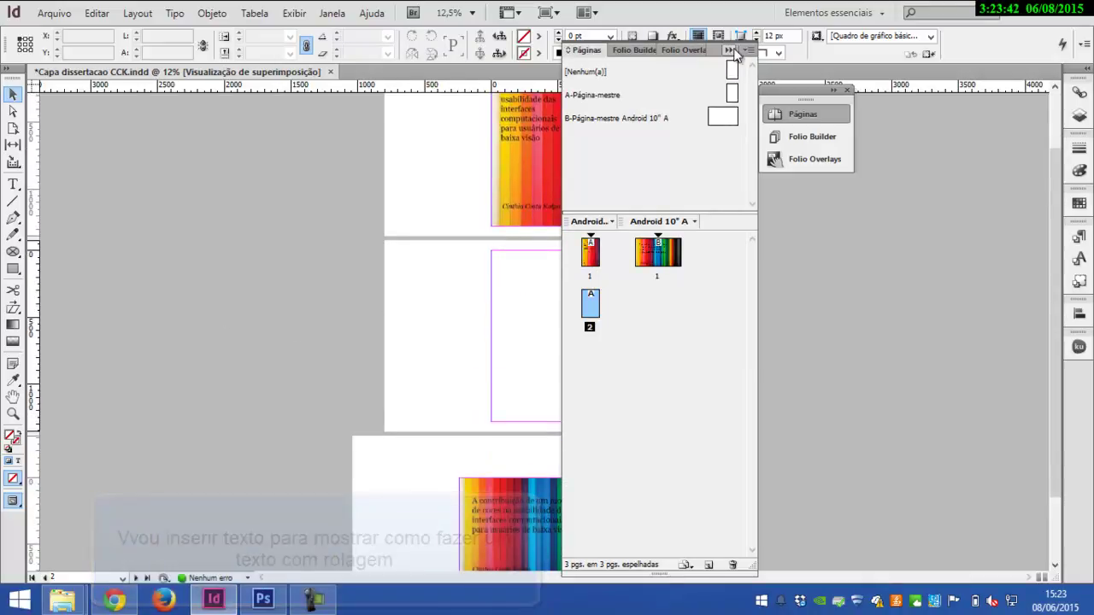
left_click(716, 251)
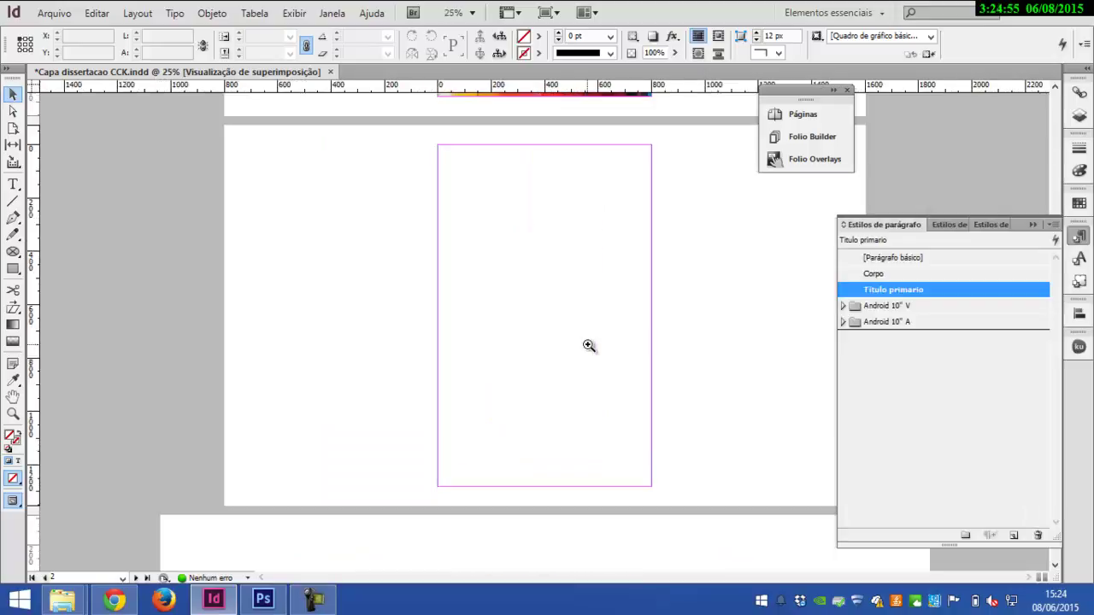
Draw a text frame on page 2 and paste the full Agradecimentos.doc text into it from Word
left_click(14, 184)
left_click_drag(447, 152, 647, 466)
mouse_move(72, 604)
left_click(104, 519)
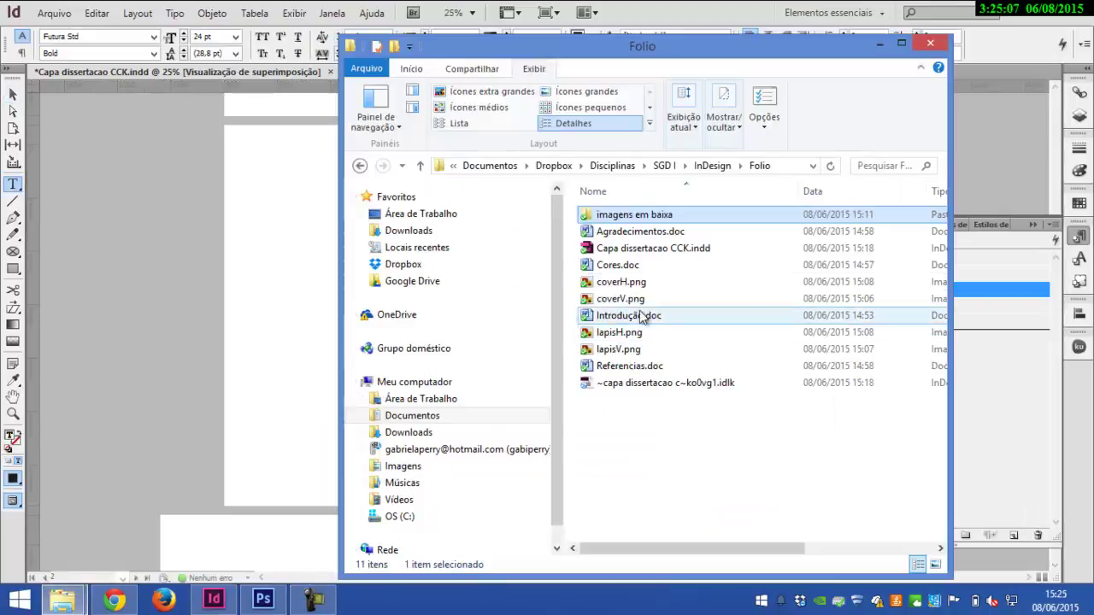
double_click(637, 232)
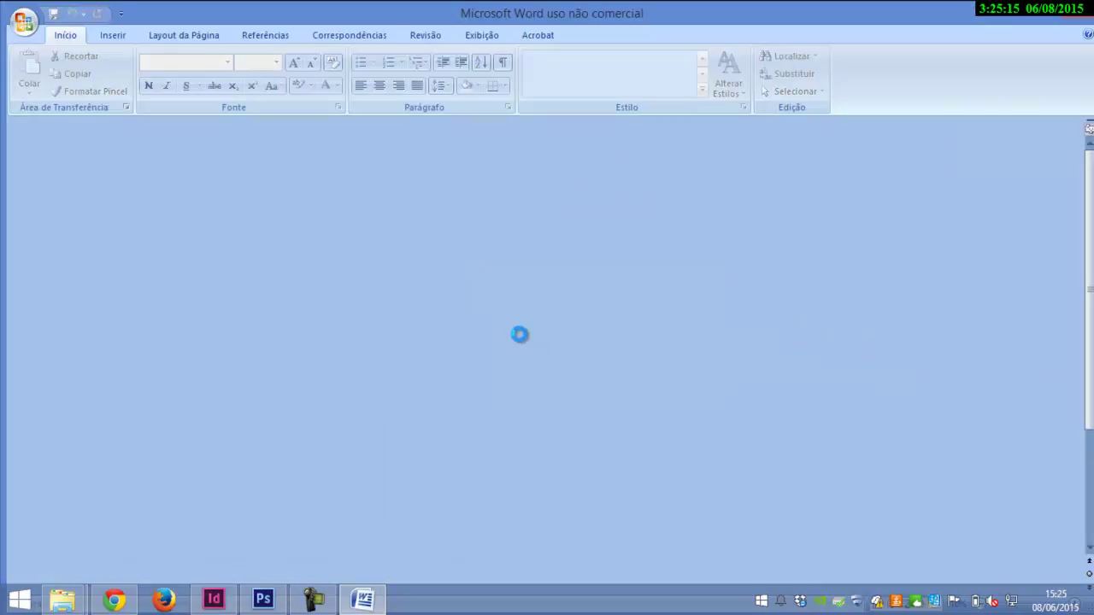
key("ctrl+a")
scroll(304, 318, "down", 5)
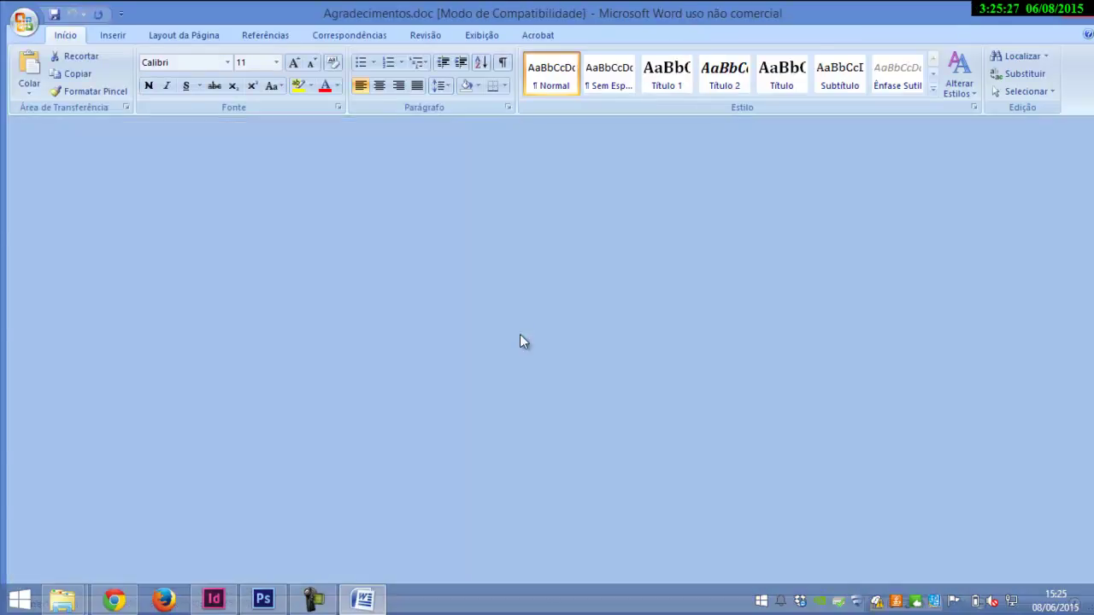
key("alt+Tab")
left_click(474, 171)
key("ctrl+v")
key("Escape")
Apply Corpo to the pasted text and Titulo primario to the Agradecimentos heading line
left_click(875, 274)
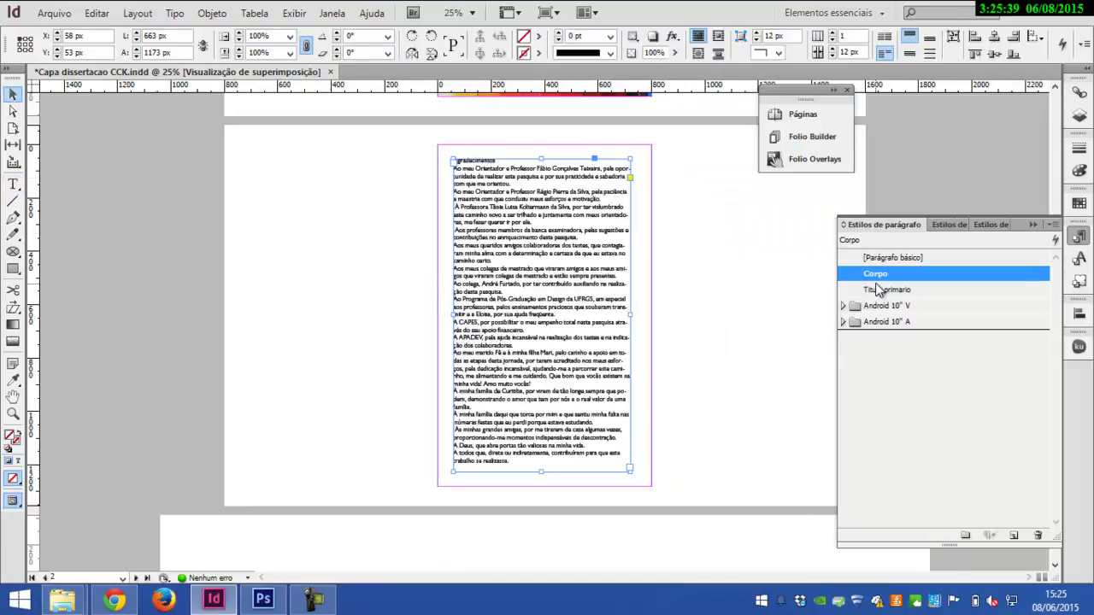
key("ctrl+shift+a")
key("ctrl+equal")
triple_click(436, 170)
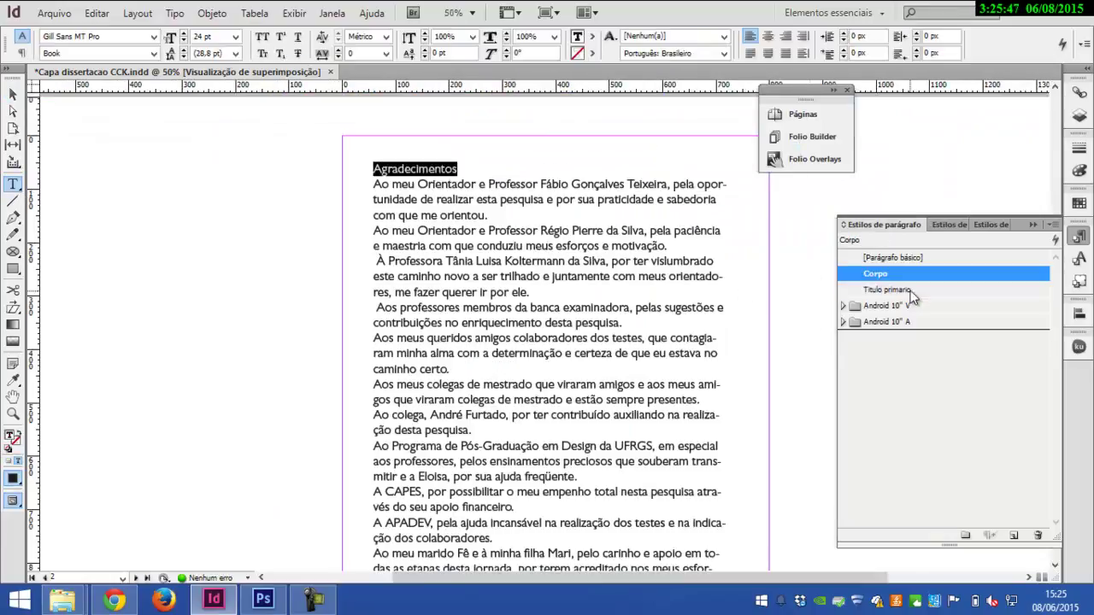
double_click(886, 290)
key("Escape")
left_click(10, 94)
double_click(940, 292)
key("Escape")
left_click(541, 239)
key("ctrl+z")
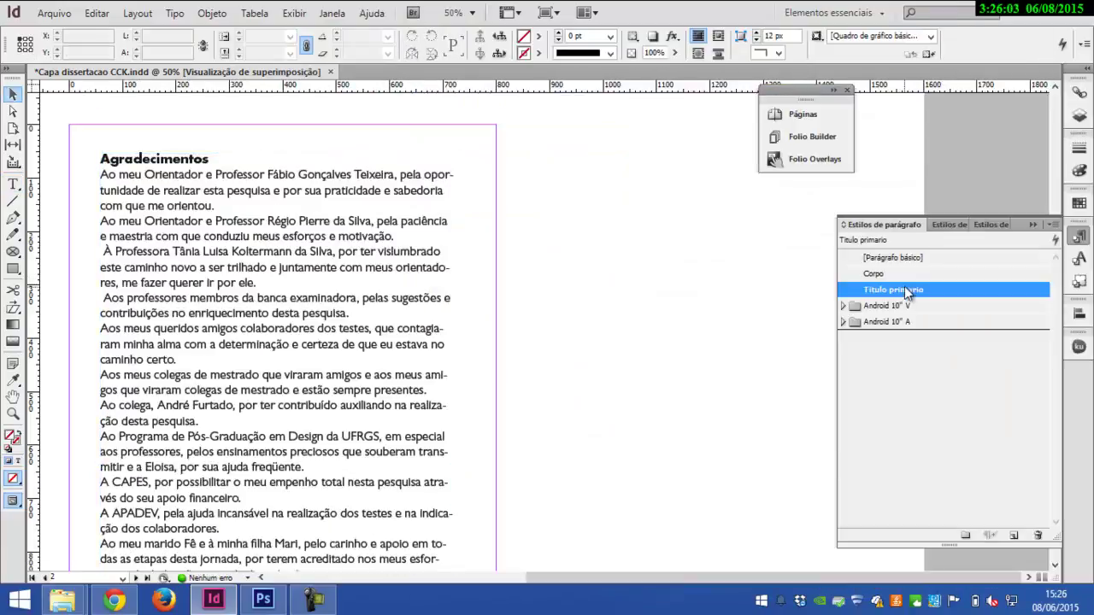
Give the Titulo primario style 20 px of space after
double_click(908, 292)
left_click(496, 170)
left_click(975, 317)
type("20")
left_click(985, 295)
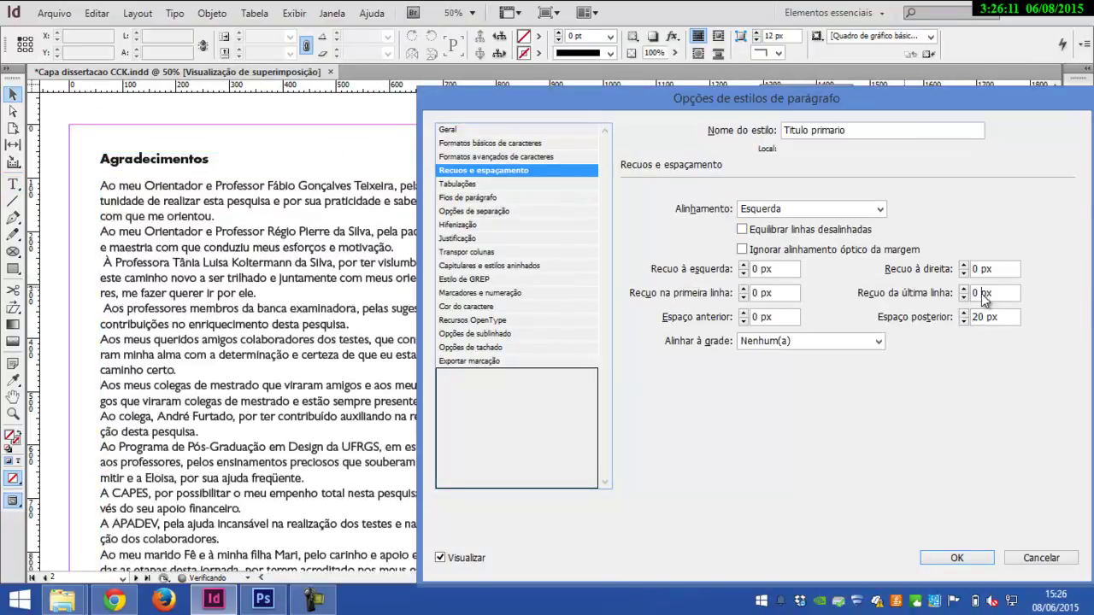
left_click(962, 557)
Widen the line spacing in the Corpo paragraph style
double_click(874, 273)
key("Up")
key("Up")
left_click(968, 249)
left_click(936, 394)
key("Return")
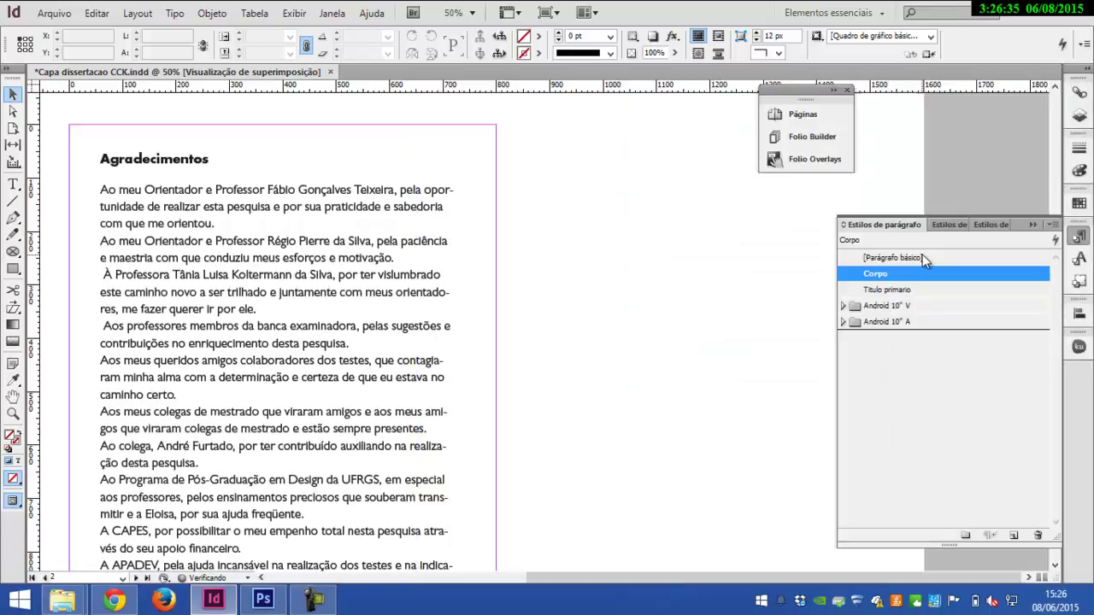
scroll(639, 313, "down", 2)
left_click(776, 310)
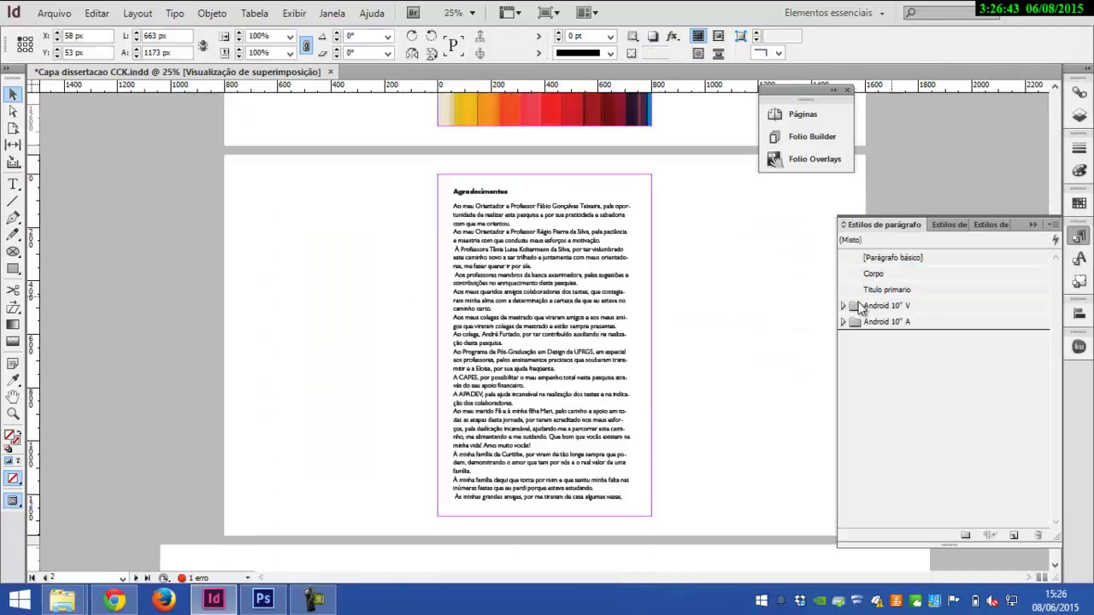
double_click(874, 274)
key("Return")
left_click(585, 440)
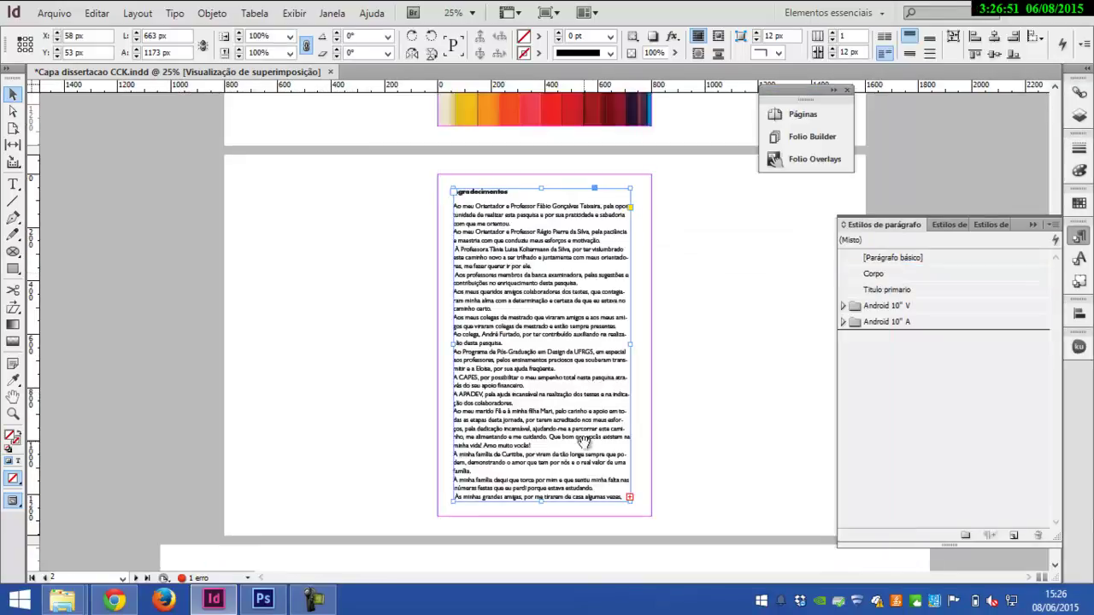
Resize the acknowledgements frame narrower and taller, to 592 × 1431 px, so all text shows
key("ctrl+minus")
mouse_move(544, 353)
left_mouse_down()
mouse_move(530, 493)
mouse_move(547, 371)
left_mouse_up()
left_click_drag(588, 284, 580, 283)
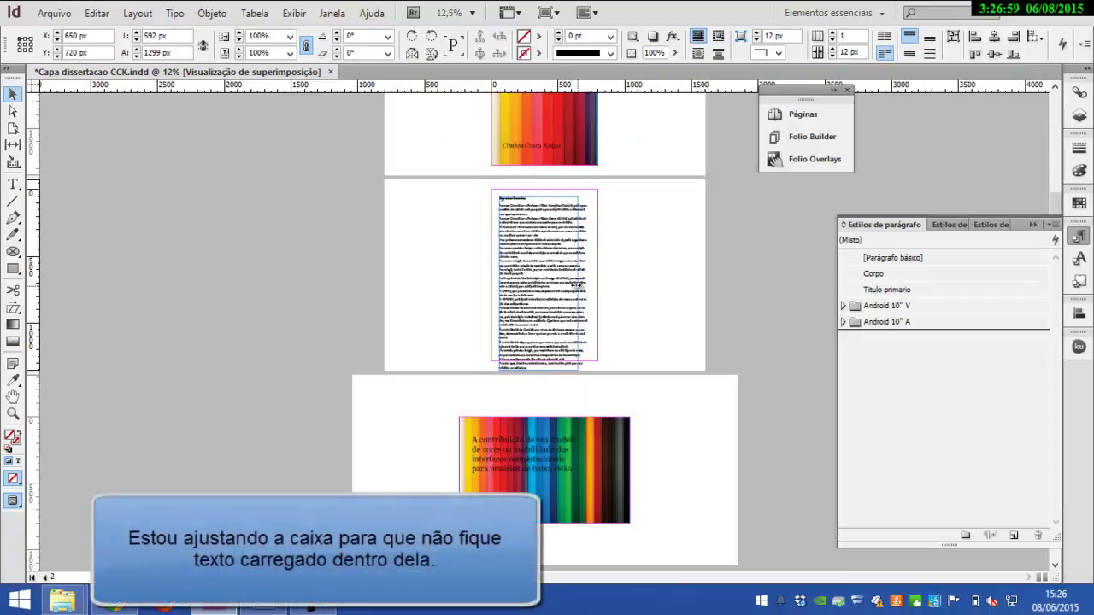
left_click_drag(537, 369, 562, 345)
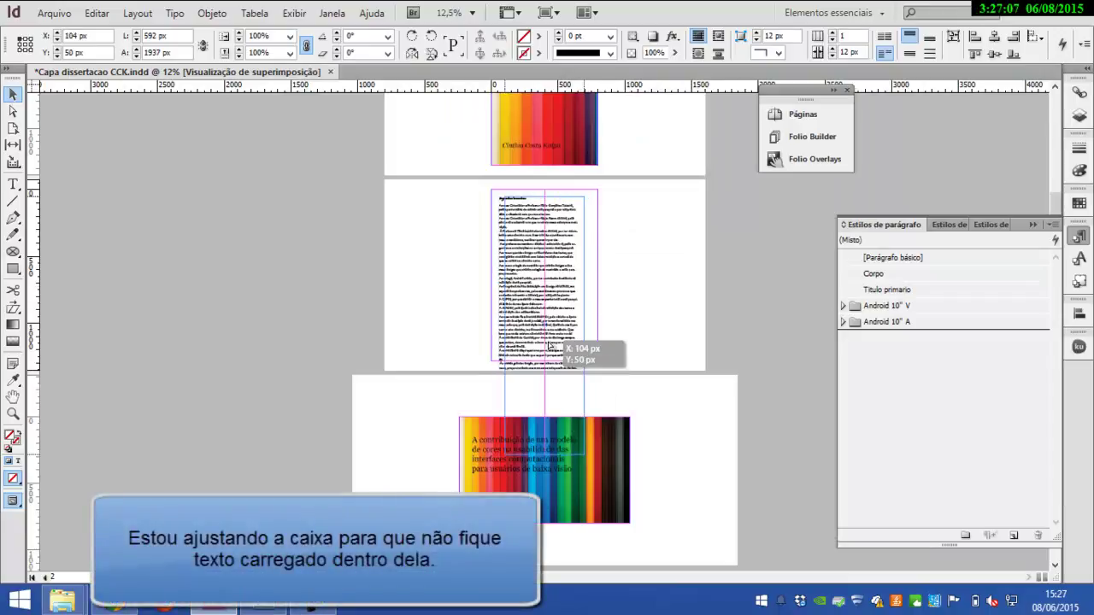
key("ctrl+equal")
left_click_drag(544, 477, 543, 342)
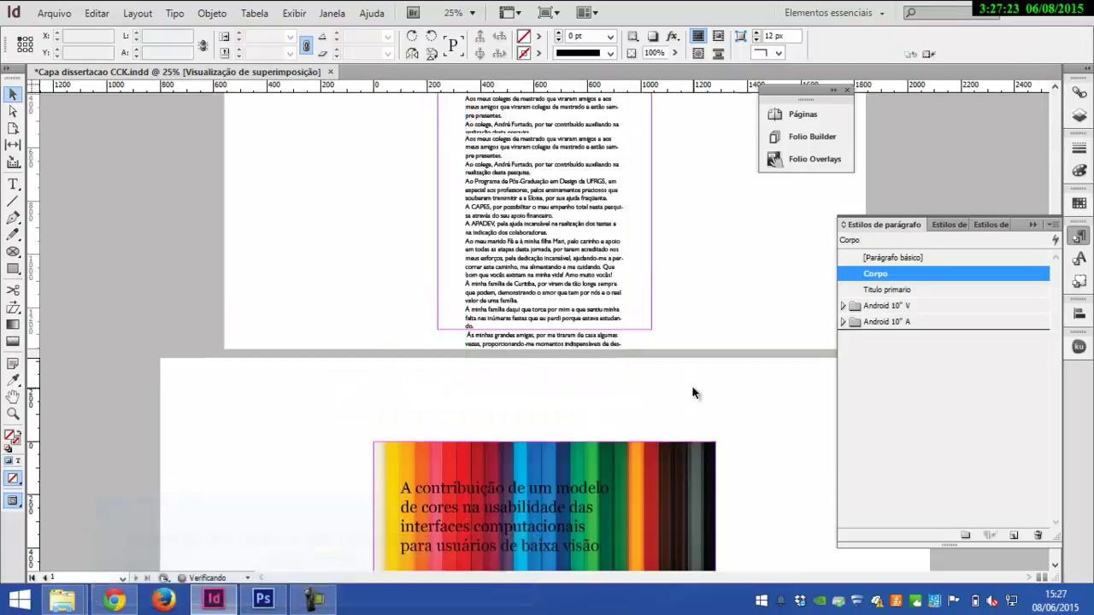
Move the acknowledgements text frame slightly lower on the page
left_click(709, 337)
scroll(709, 338, "up", 3)
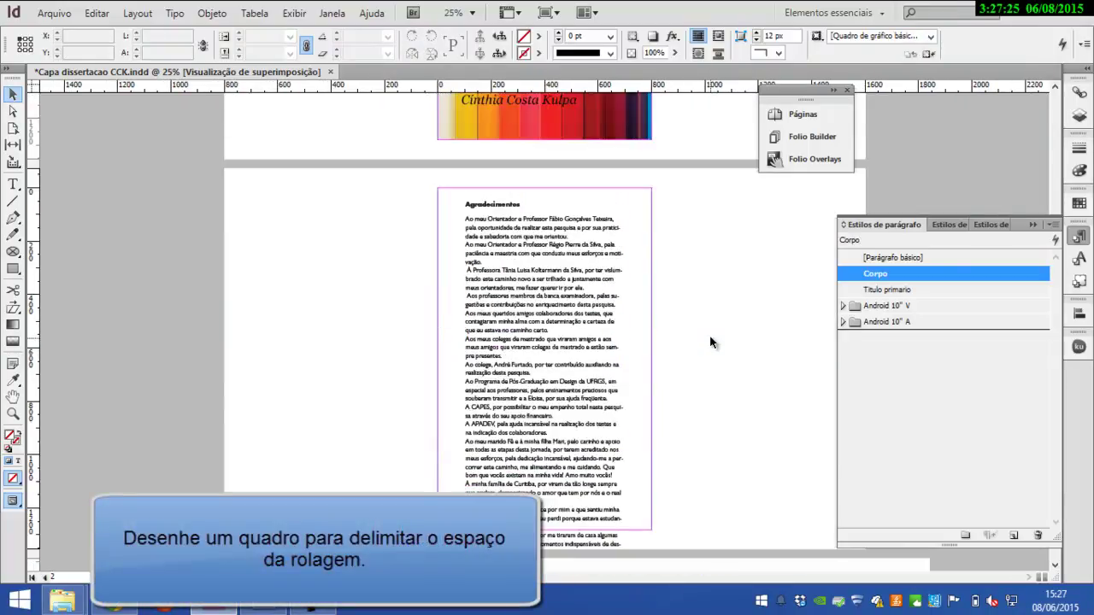
left_click(575, 336)
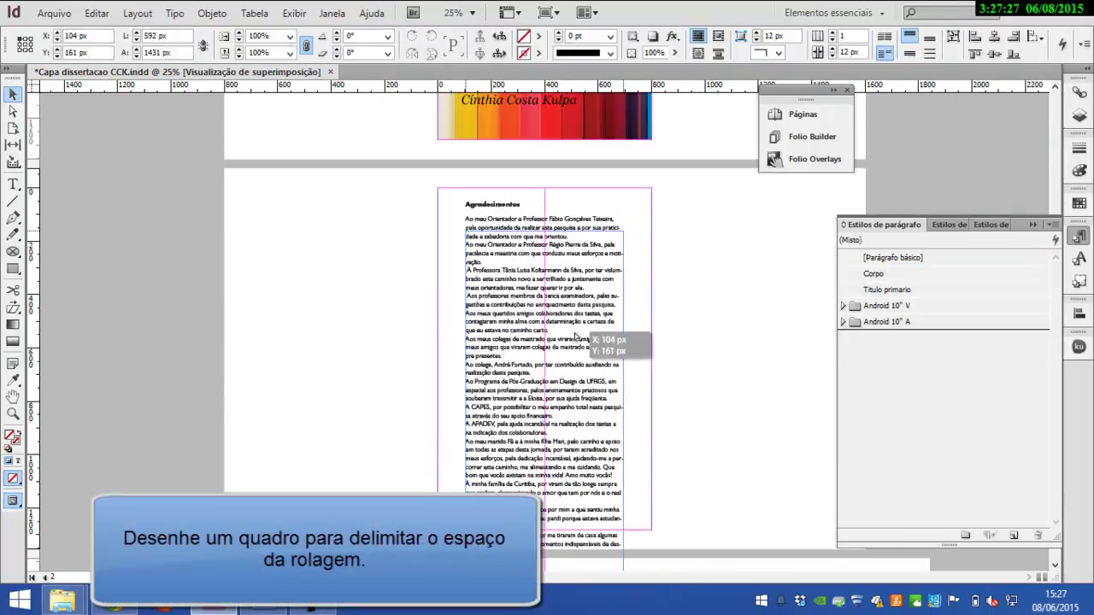
left_click_drag(576, 336, 575, 336)
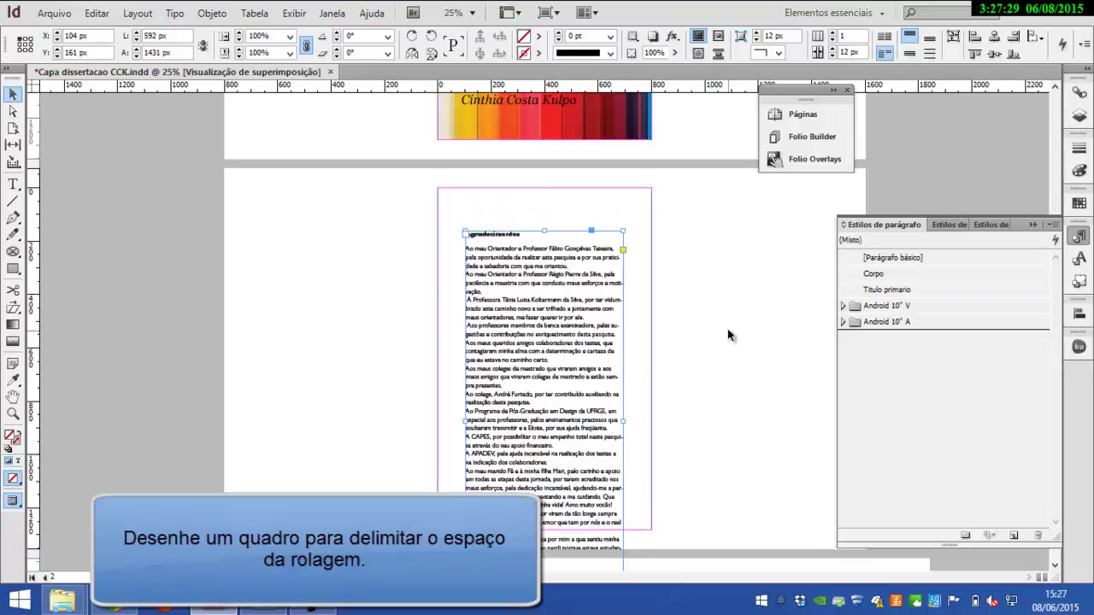
Delete the Agradecimentos heading line from the body text
left_click(758, 355)
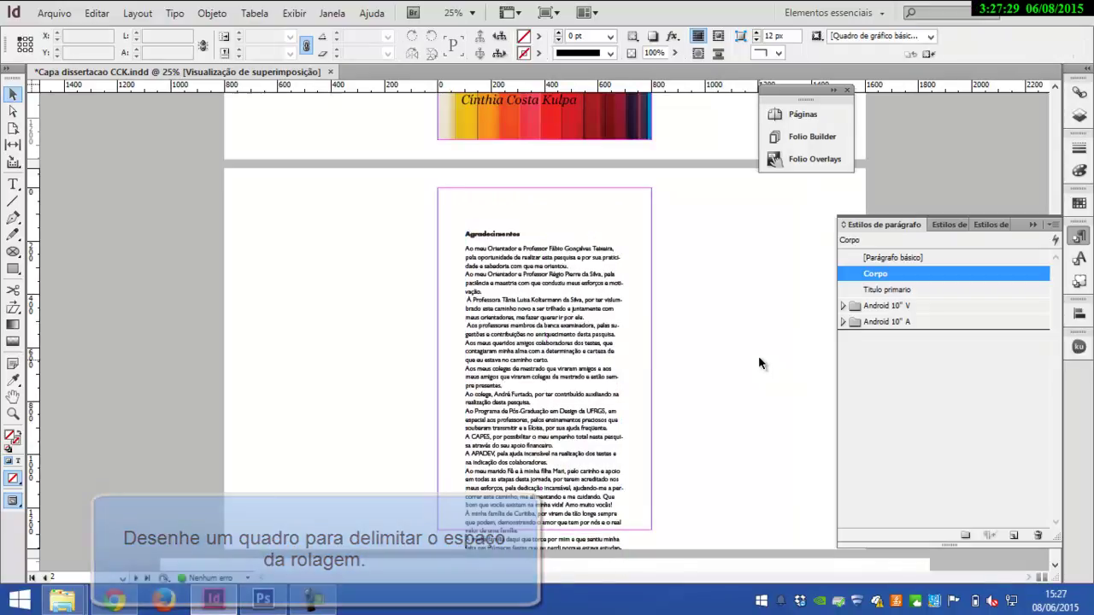
double_click(494, 236)
left_click_drag(532, 237, 445, 229)
key("Delete")
key("Delete")
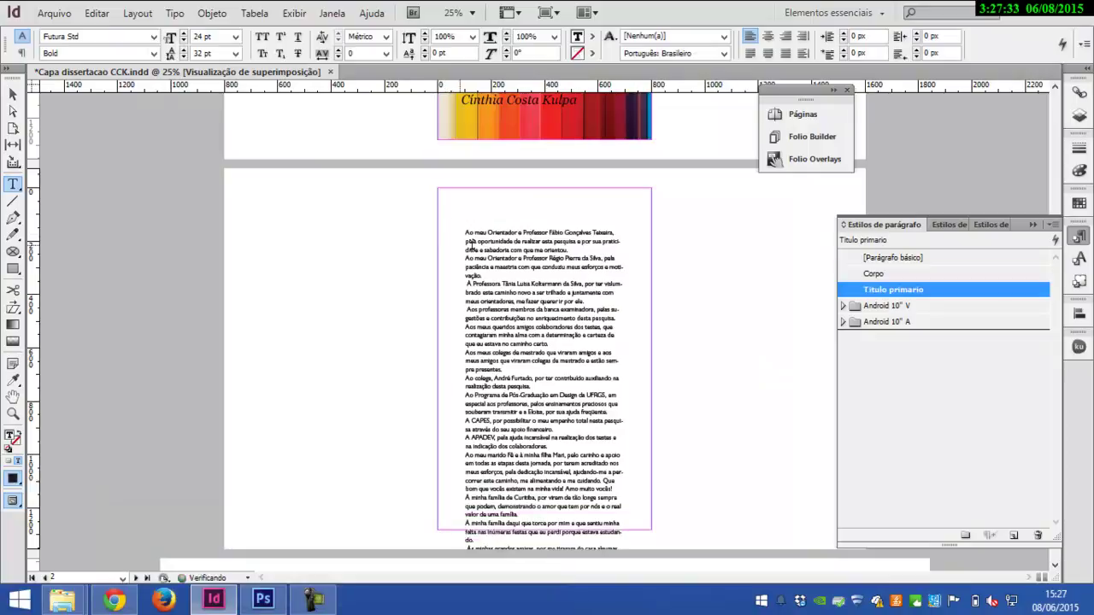
Draw an empty rectangular frame on page 2 for the body text
left_click(20, 94)
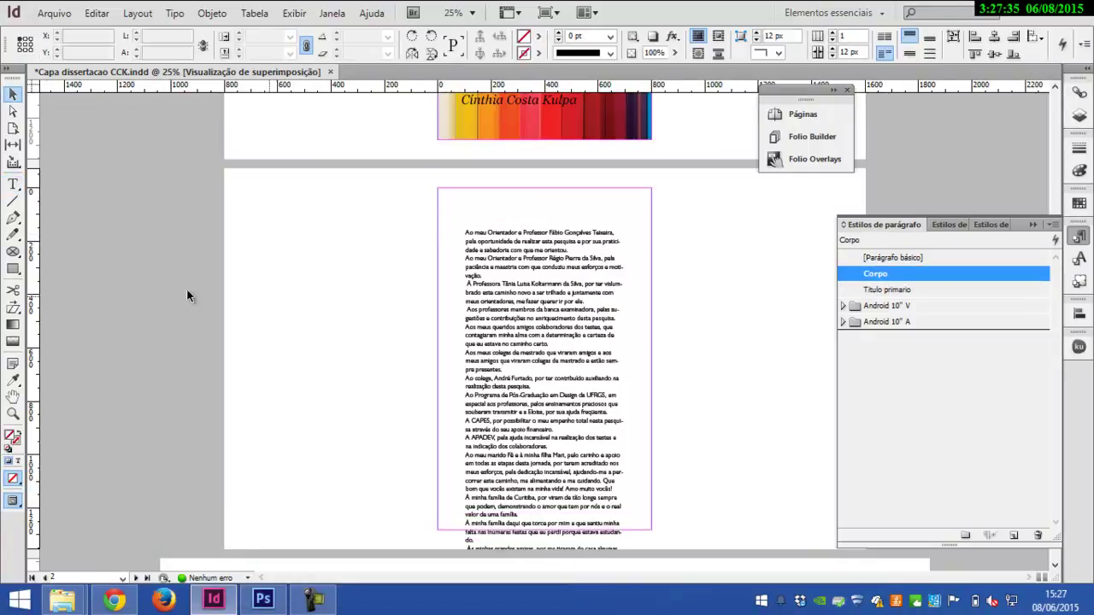
left_click(14, 251)
right_click(17, 250)
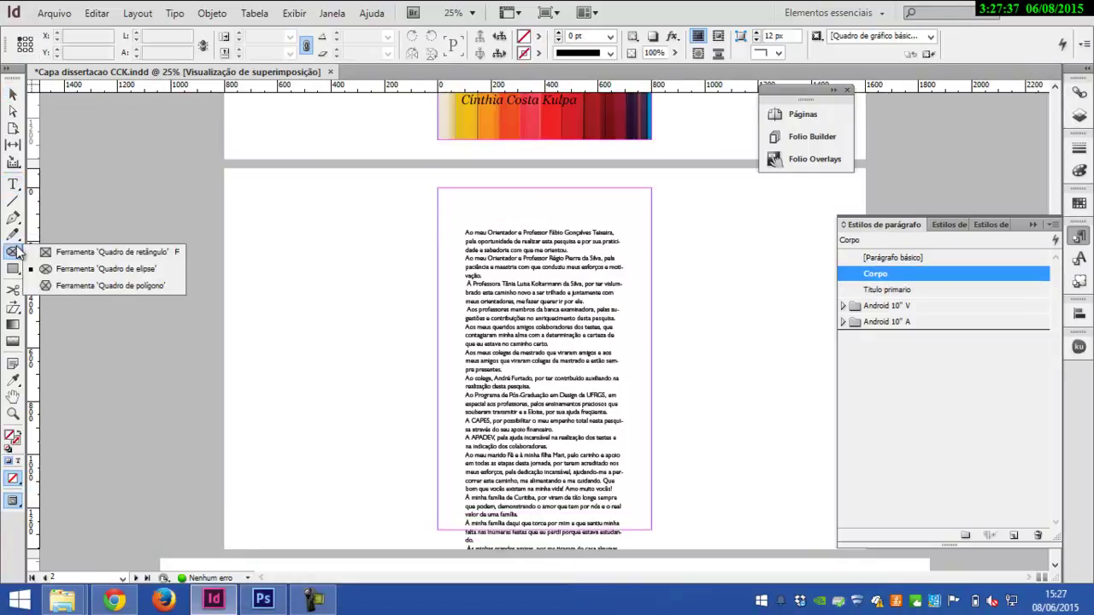
left_click(53, 253)
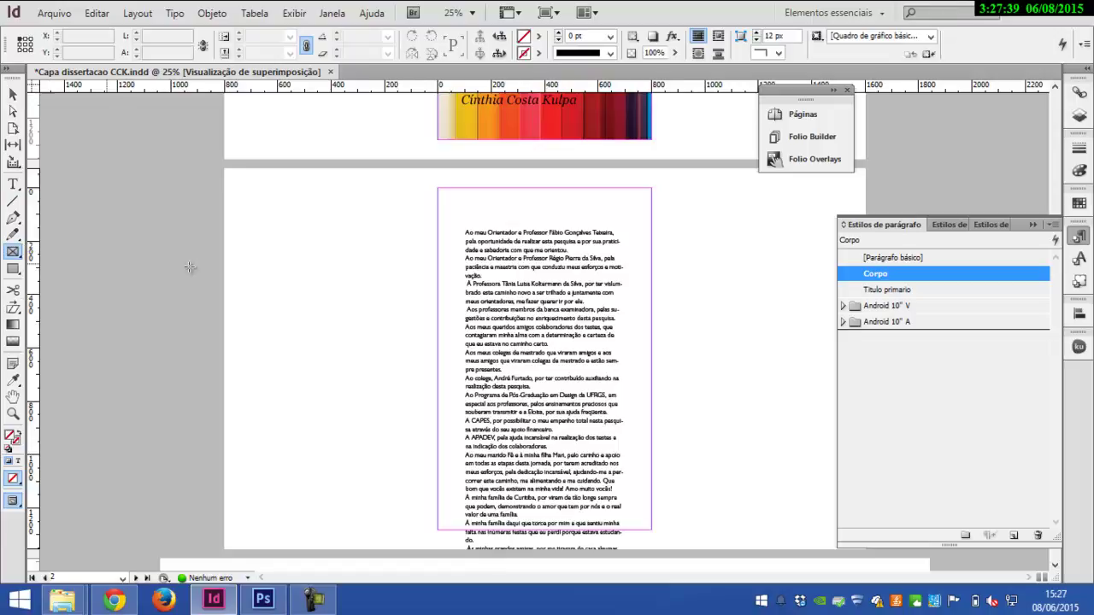
mouse_move(459, 225)
left_mouse_down()
mouse_move(566, 399)
mouse_move(617, 448)
mouse_move(638, 490)
mouse_move(629, 515)
left_mouse_up()
Create a separate Agradecimentos heading frame in Titulo primario at the page top, with a banner frame over it
left_click(13, 96)
left_click(71, 199)
key("t")
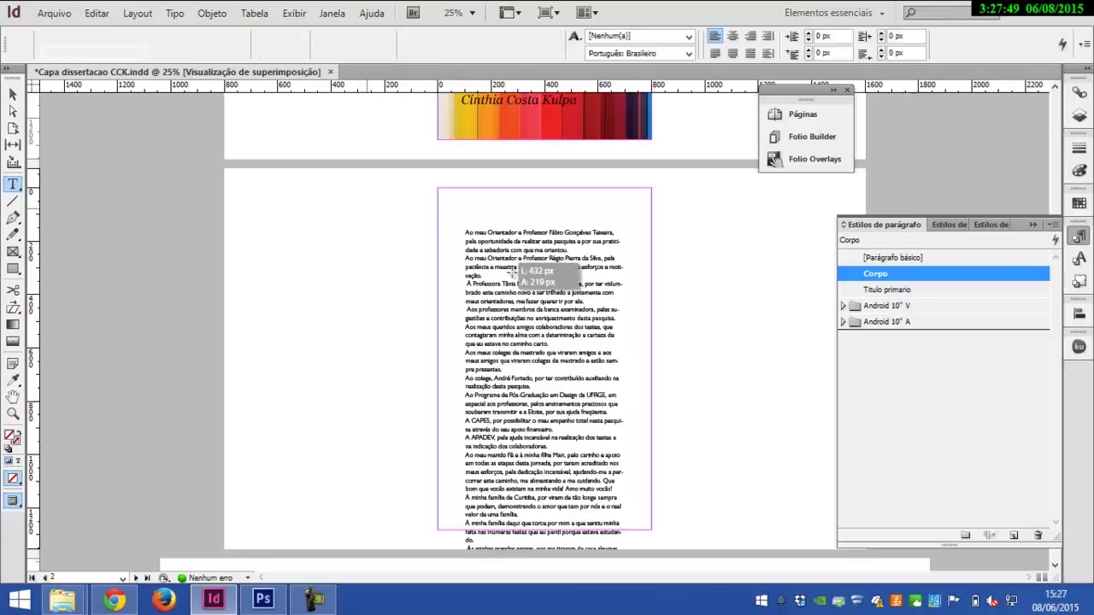
mouse_move(367, 205)
left_mouse_down()
mouse_move(386, 222)
mouse_move(373, 213)
mouse_move(289, 313)
mouse_move(289, 231)
left_mouse_up()
type("Agradecimentos")
key("Escape")
left_click(889, 289)
left_click(457, 303)
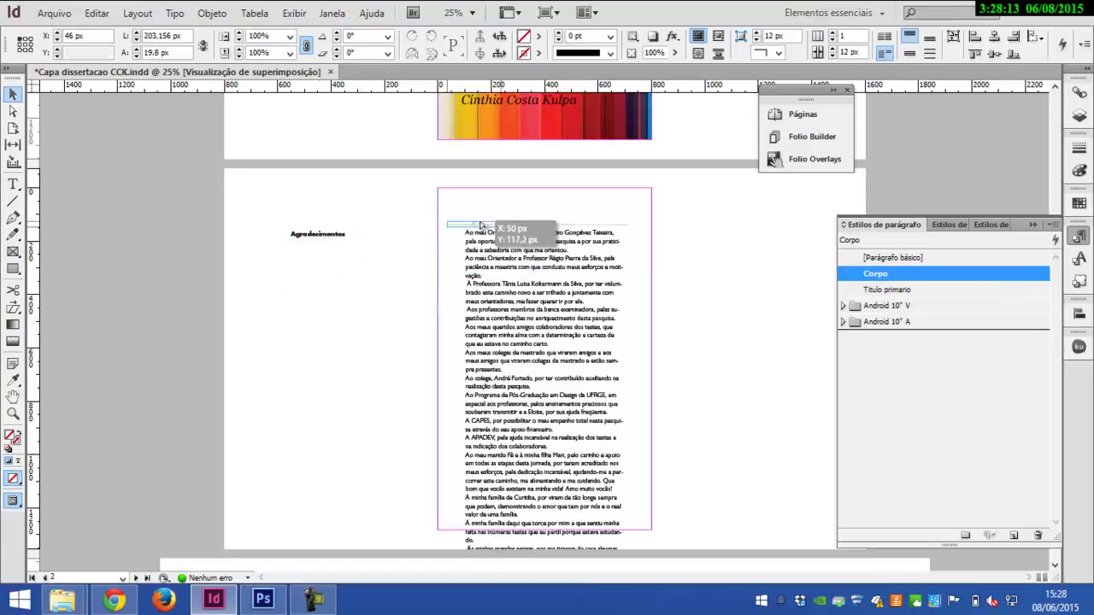
key("f")
mouse_move(437, 197)
left_mouse_down()
mouse_move(566, 217)
mouse_move(555, 215)
left_mouse_up()
Fill the banner with the Ciano RGB swatch, edited to R0 G108 B169
key("v")
left_click(537, 36)
double_click(688, 136)
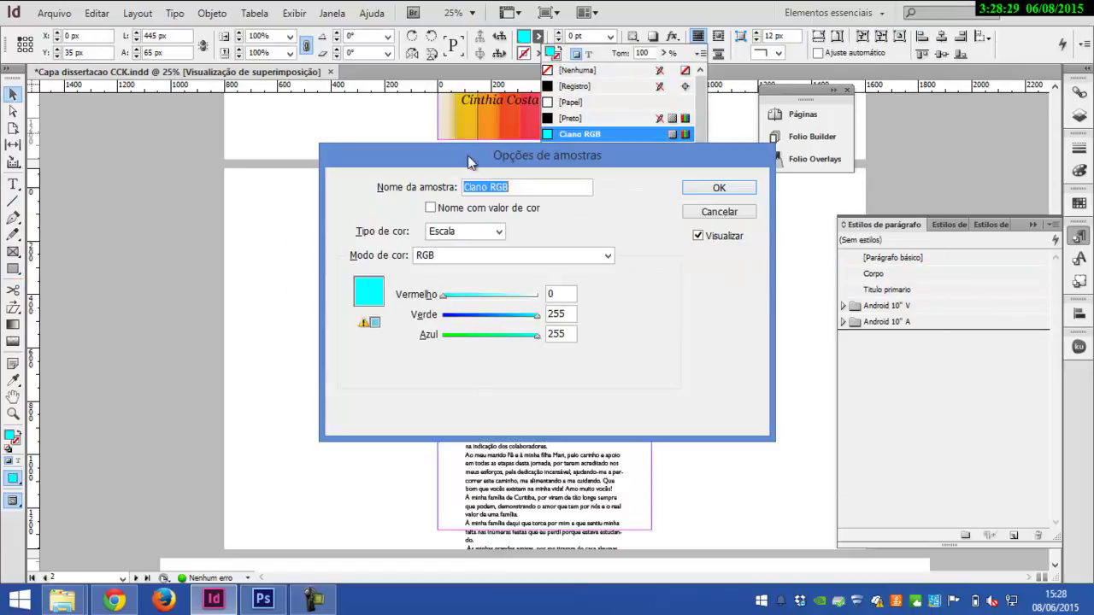
left_click_drag(688, 152, 895, 208)
left_click(699, 369)
left_click(711, 389)
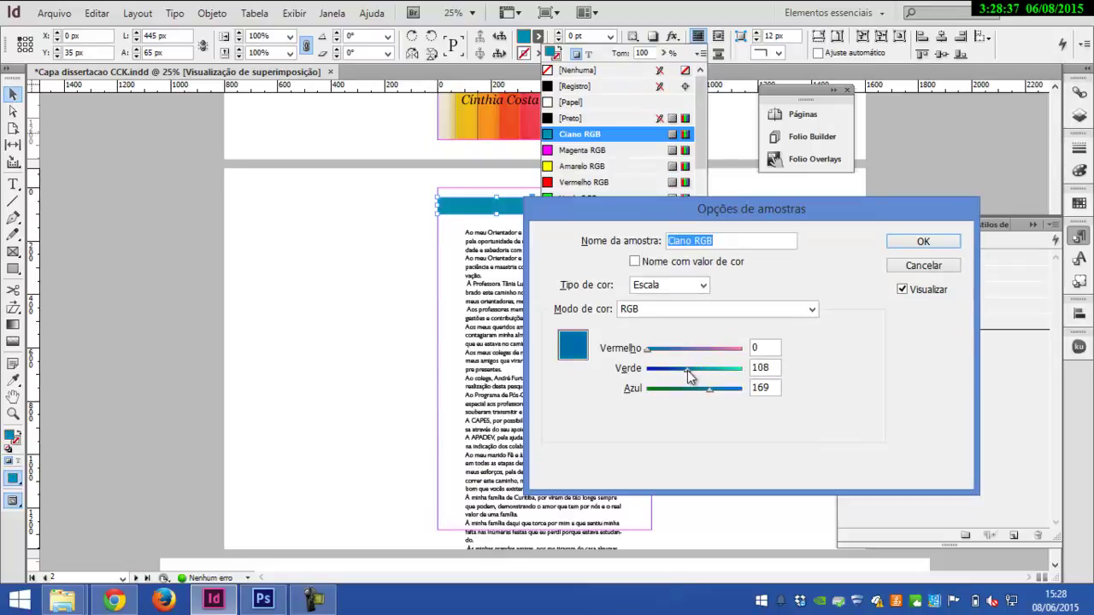
left_click(923, 241)
left_click(517, 217)
Send the banner behind the heading and make the Agradecimentos text white ([Papel])
right_click(453, 215)
mouse_move(484, 333)
left_click(396, 350)
left_click(537, 53)
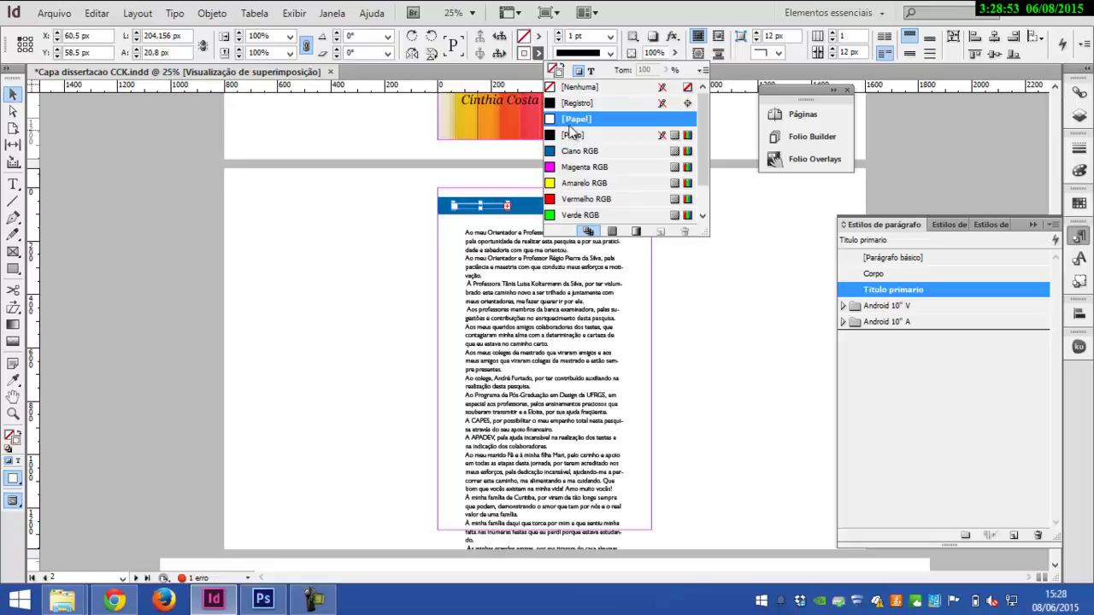
left_click(527, 302)
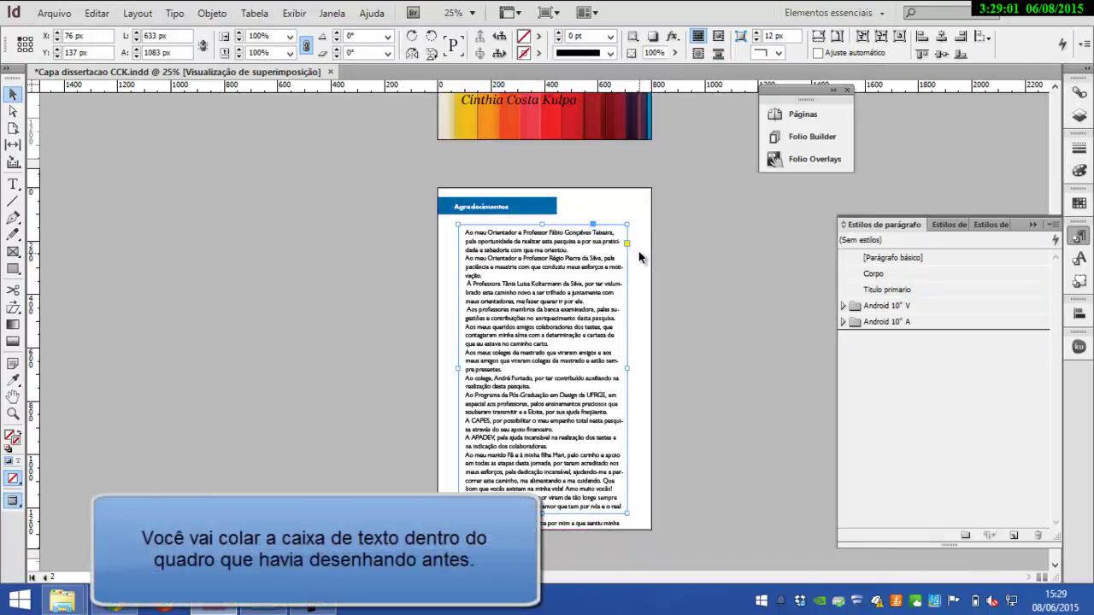
Cut the acknowledgements text frame and use Colar em to paste it into the earlier rectangular frame
left_click(635, 260)
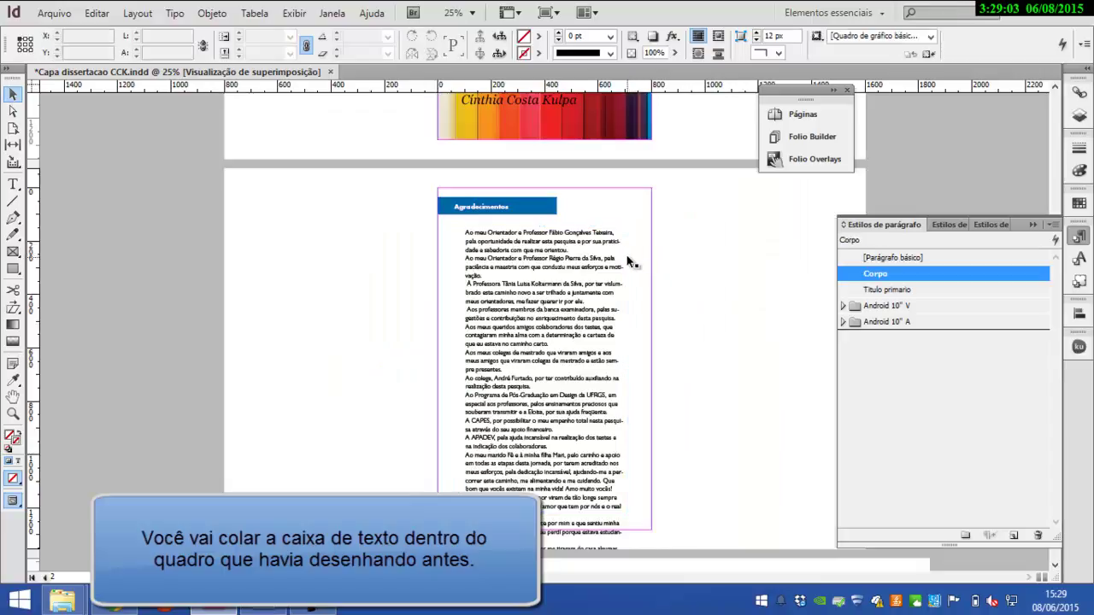
left_click(627, 260)
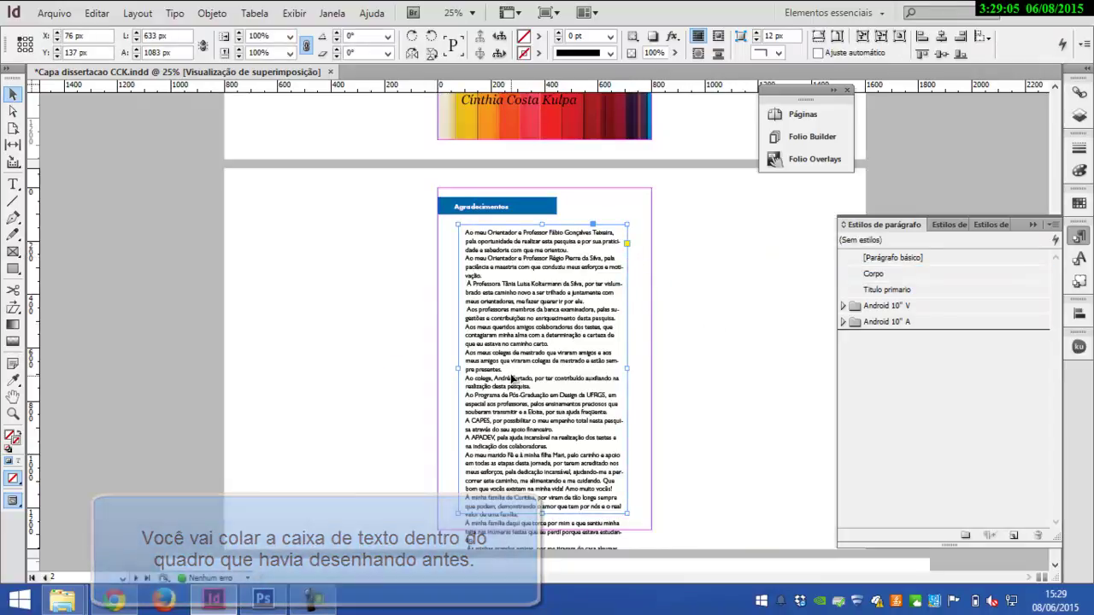
left_click(401, 430)
left_click(513, 257)
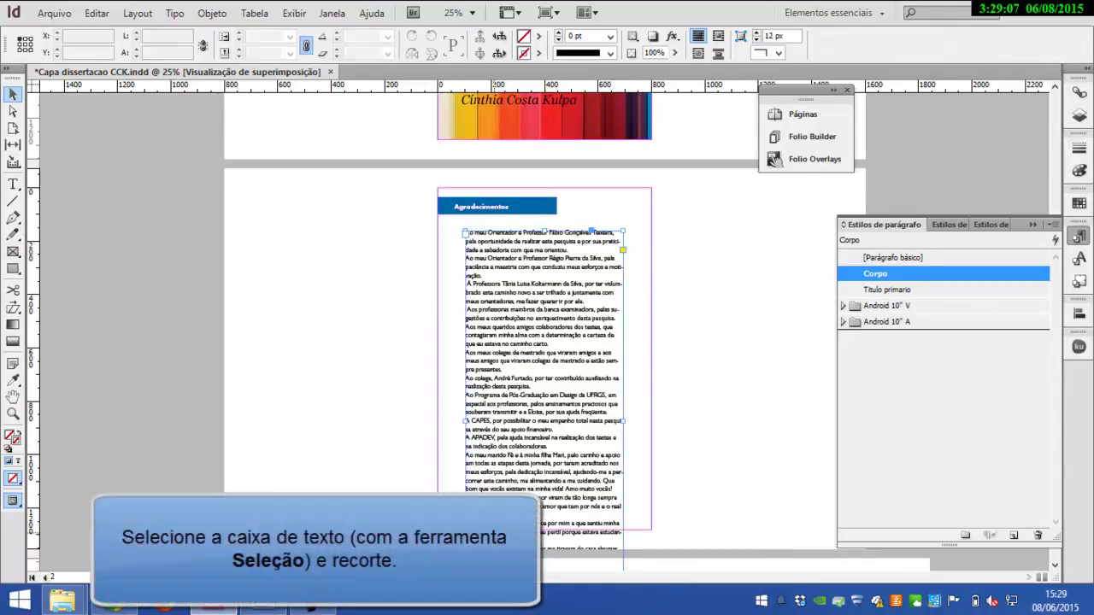
right_click(494, 257)
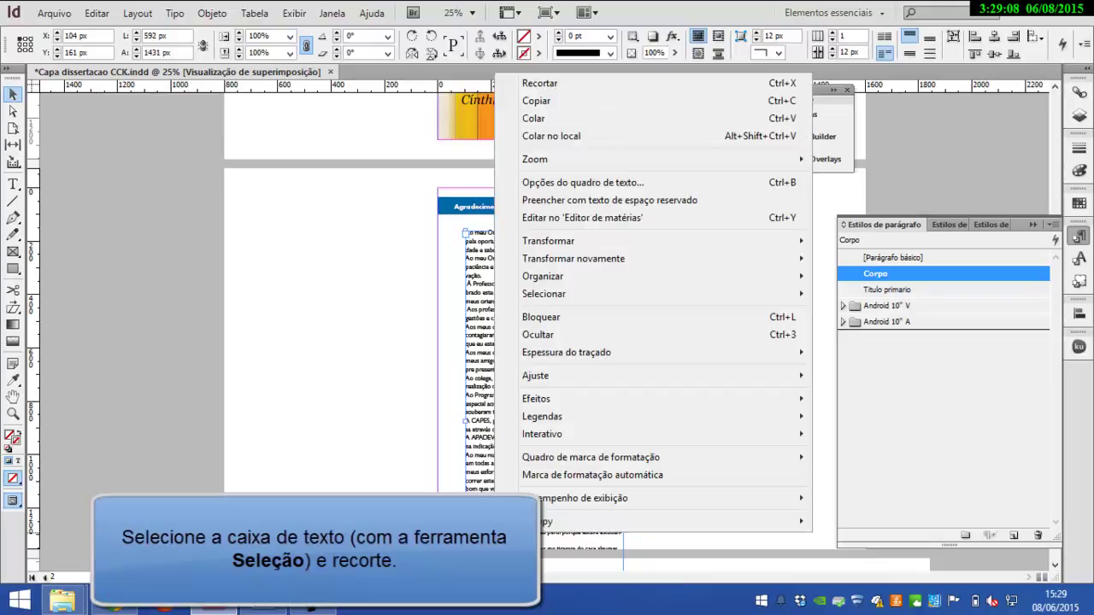
left_click(572, 84)
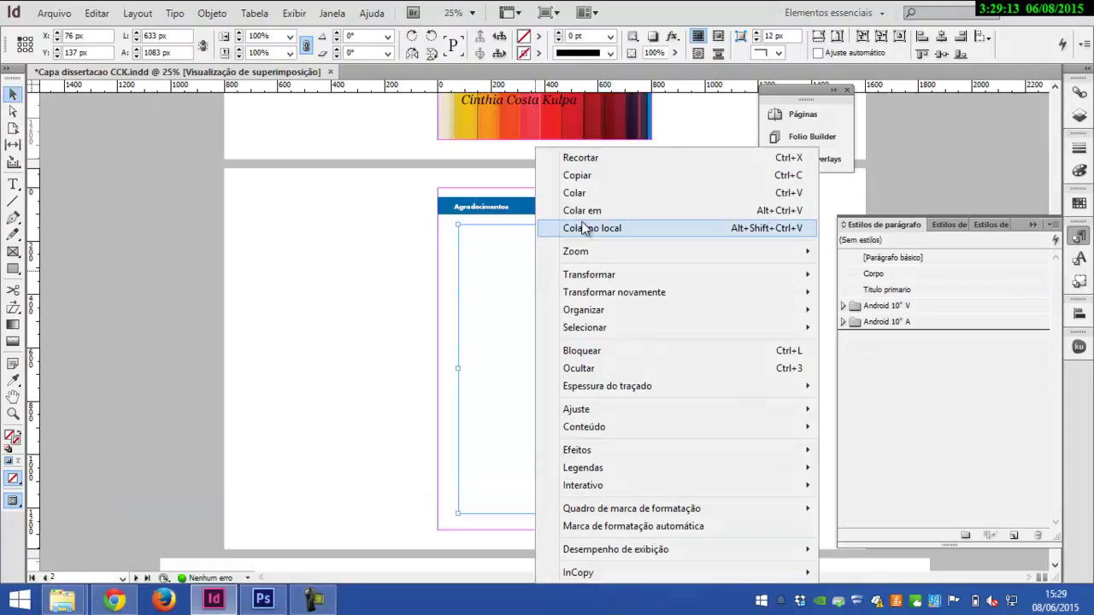
left_click(695, 218)
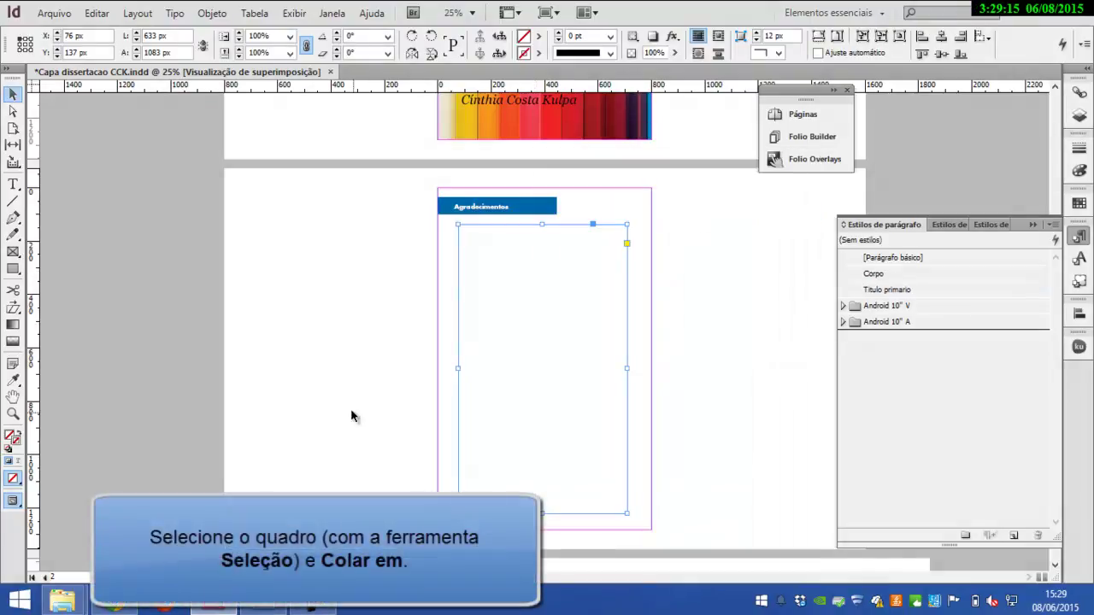
left_click(690, 443)
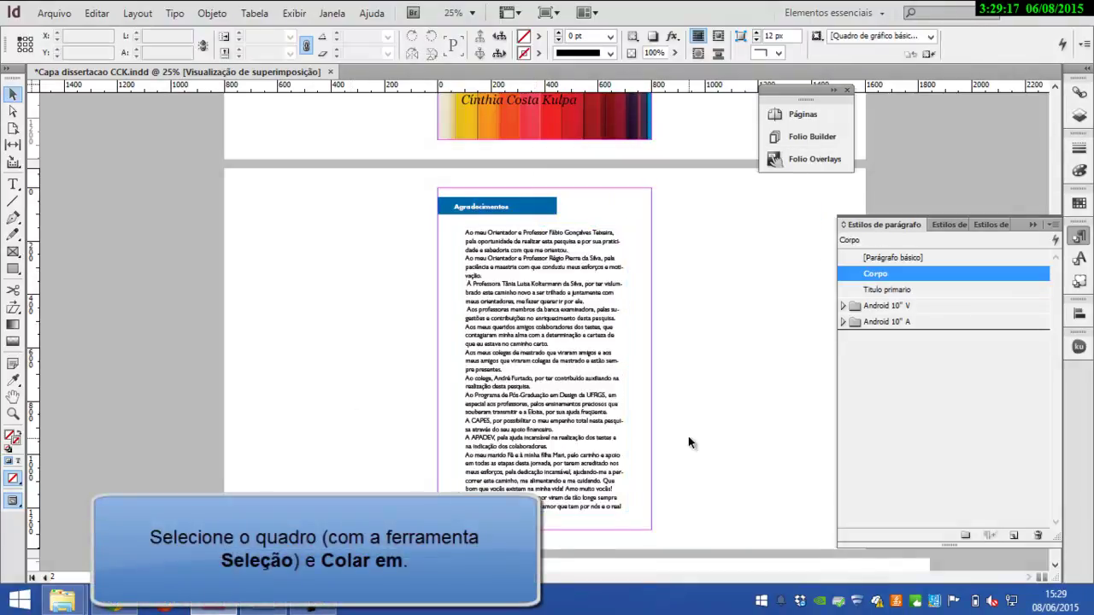
Bring up the Folio Overlays panel and select the acknowledgements text frame
left_click(812, 163)
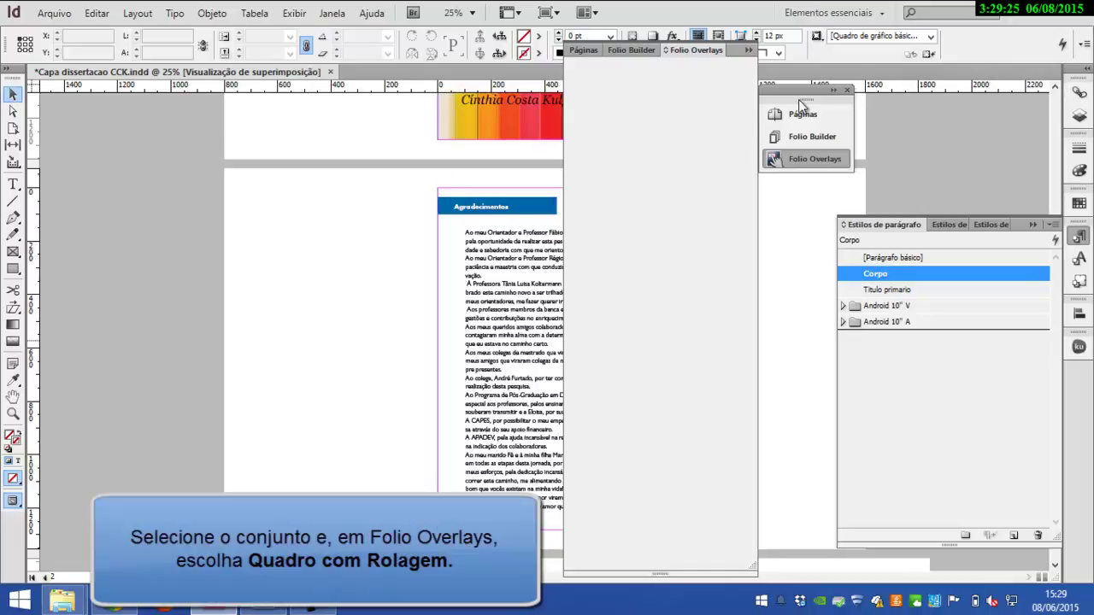
scroll(906, 152, "up", 1)
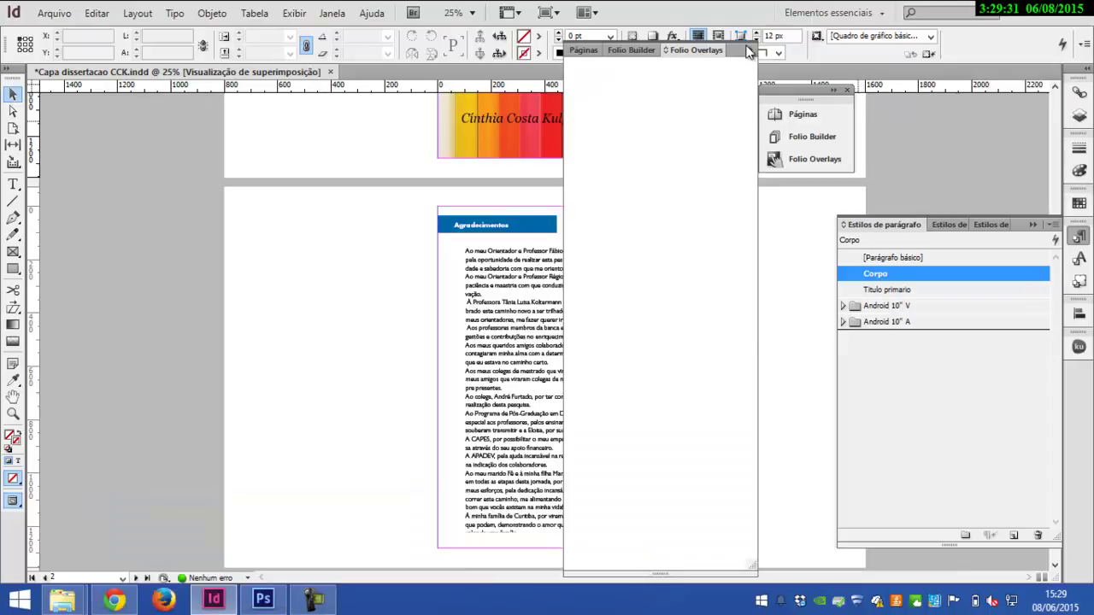
left_click(336, 471)
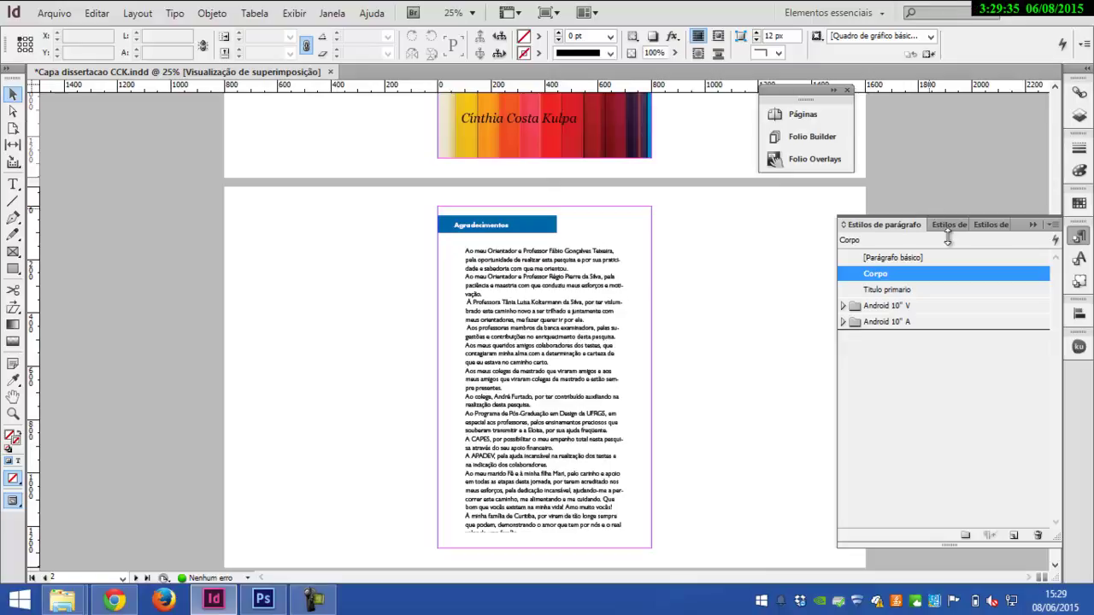
left_click(1034, 226)
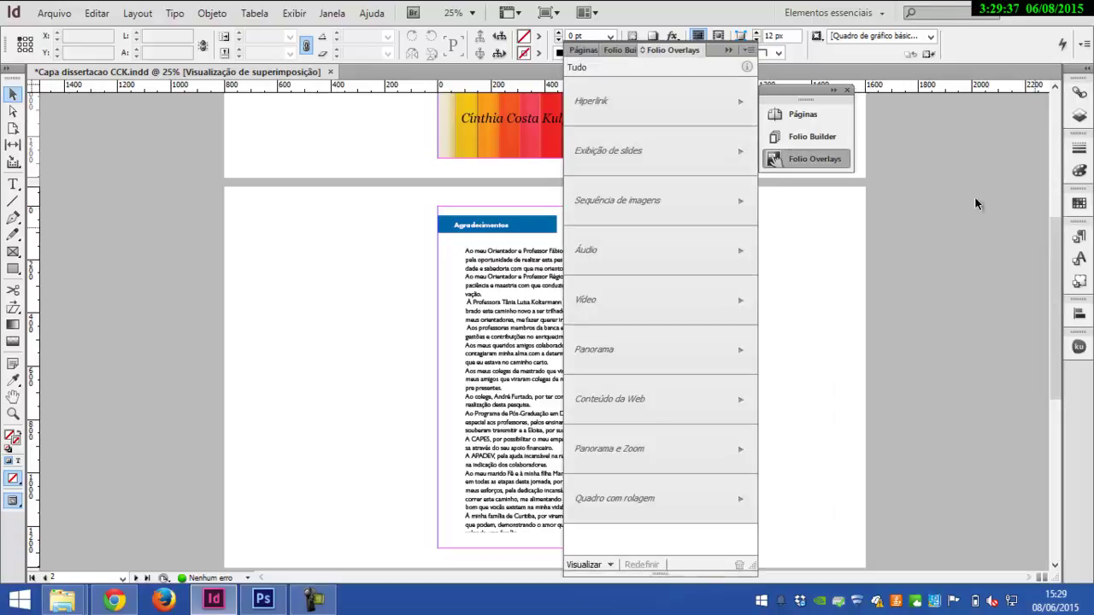
left_click_drag(820, 88, 994, 73)
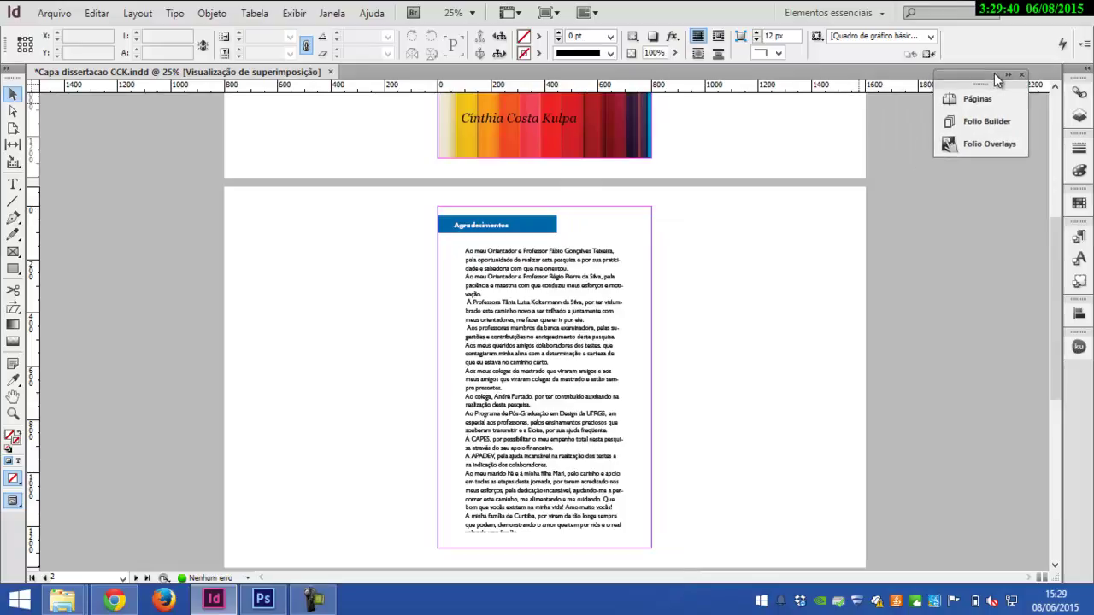
left_click(988, 144)
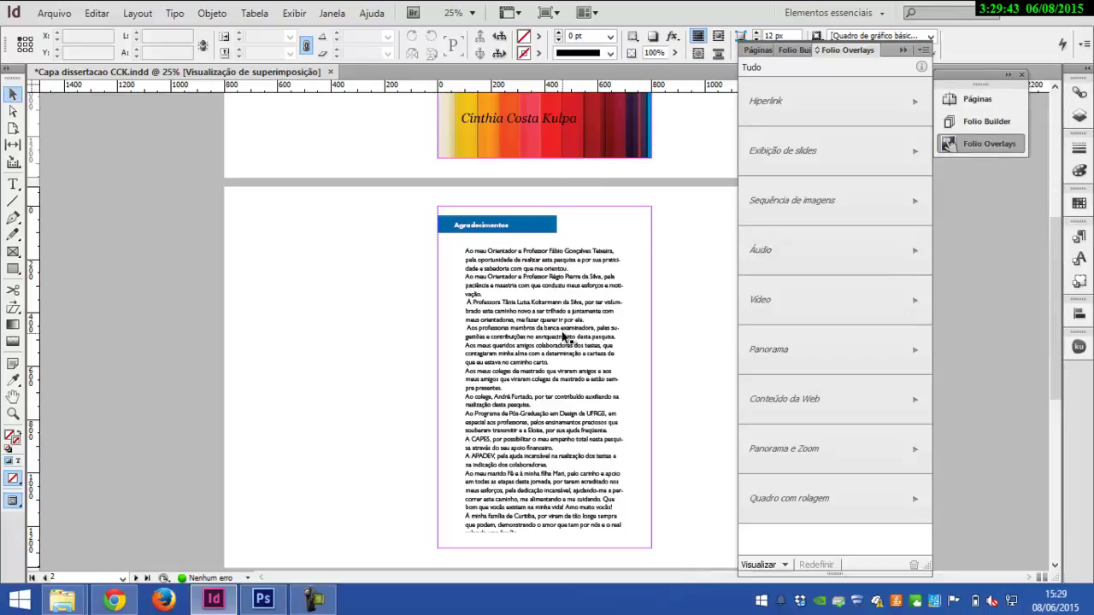
left_click(564, 337)
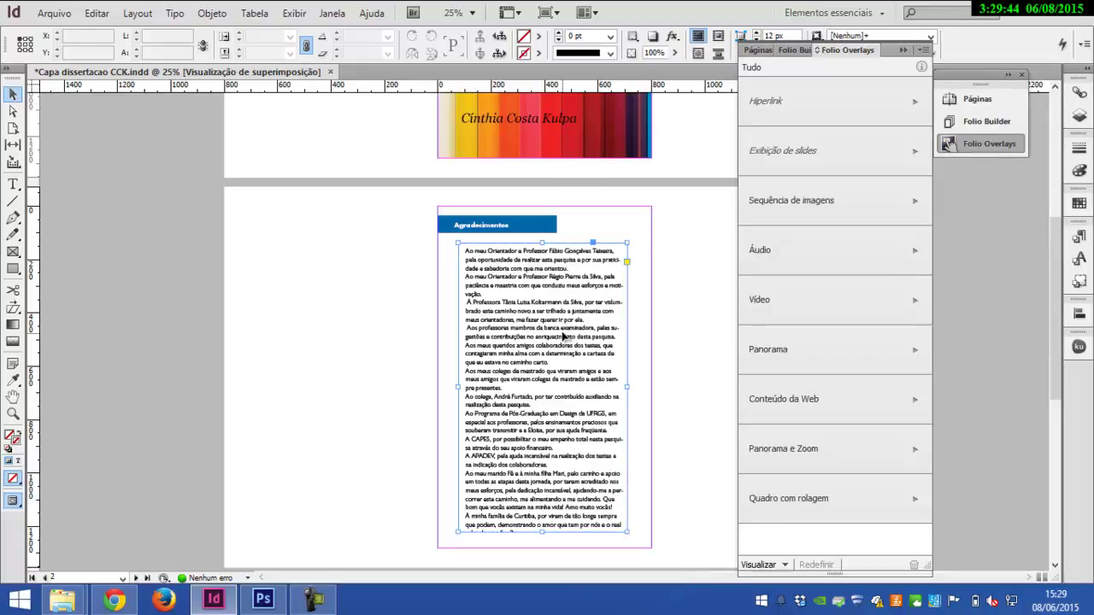
Make the frame a Quadro com rolagem scrolling vertically, keeping Vetor as export format
left_click(808, 499)
left_click(827, 110)
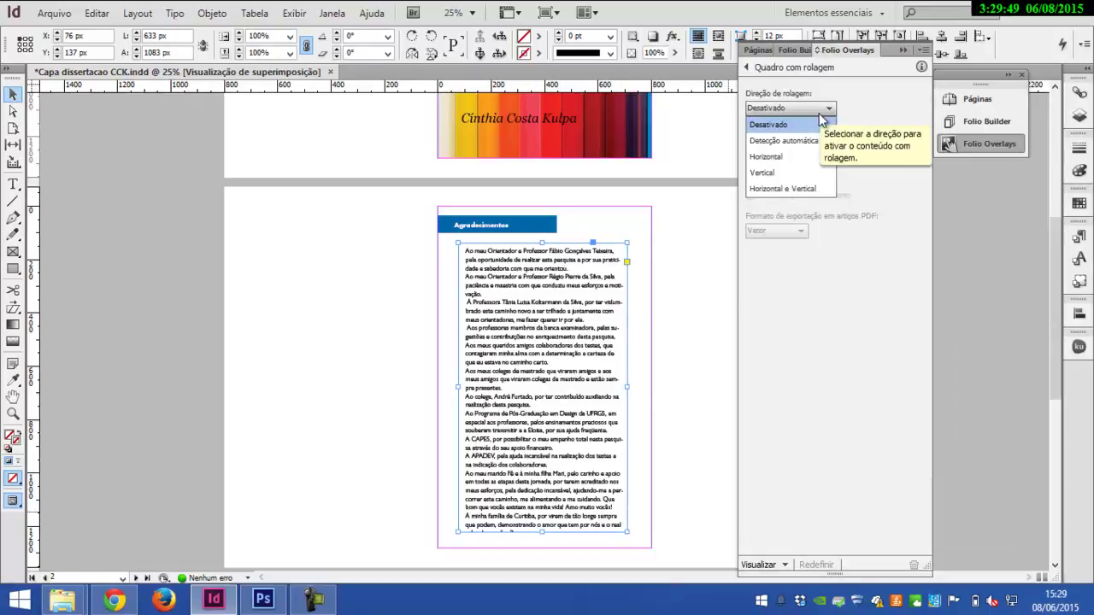
left_click(804, 171)
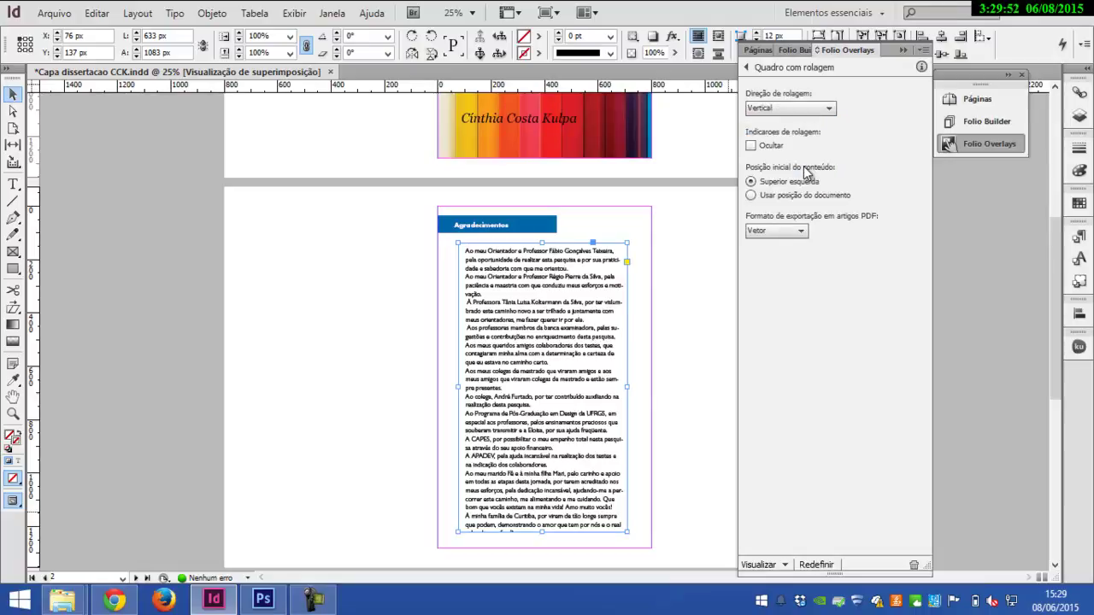
left_click(790, 234)
left_click(788, 233)
left_click(343, 433)
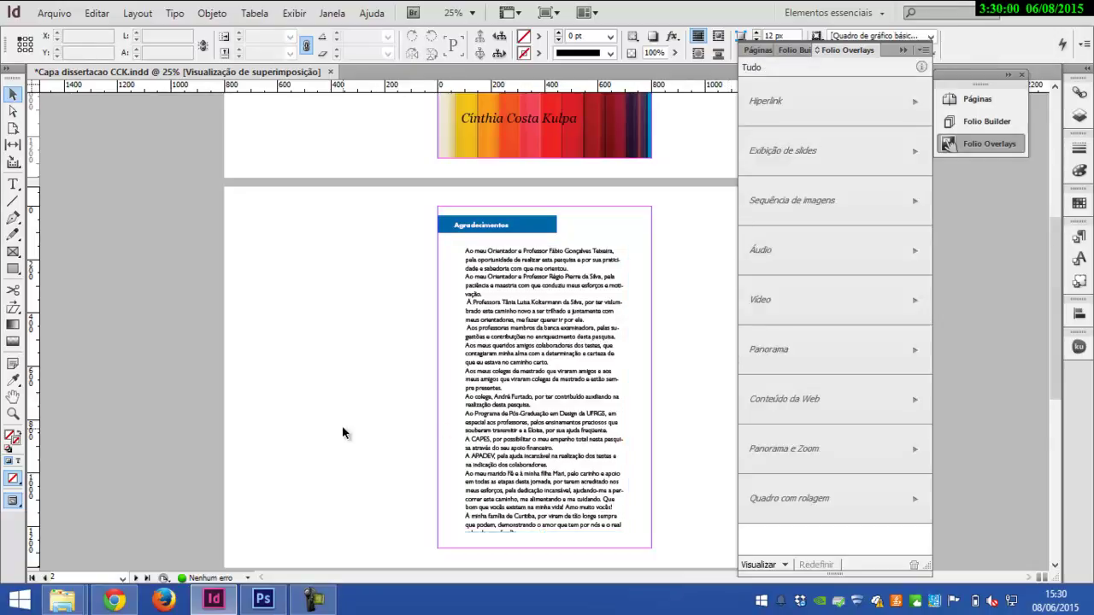
Add a new horizontal page 2 based on master B
left_click(903, 50)
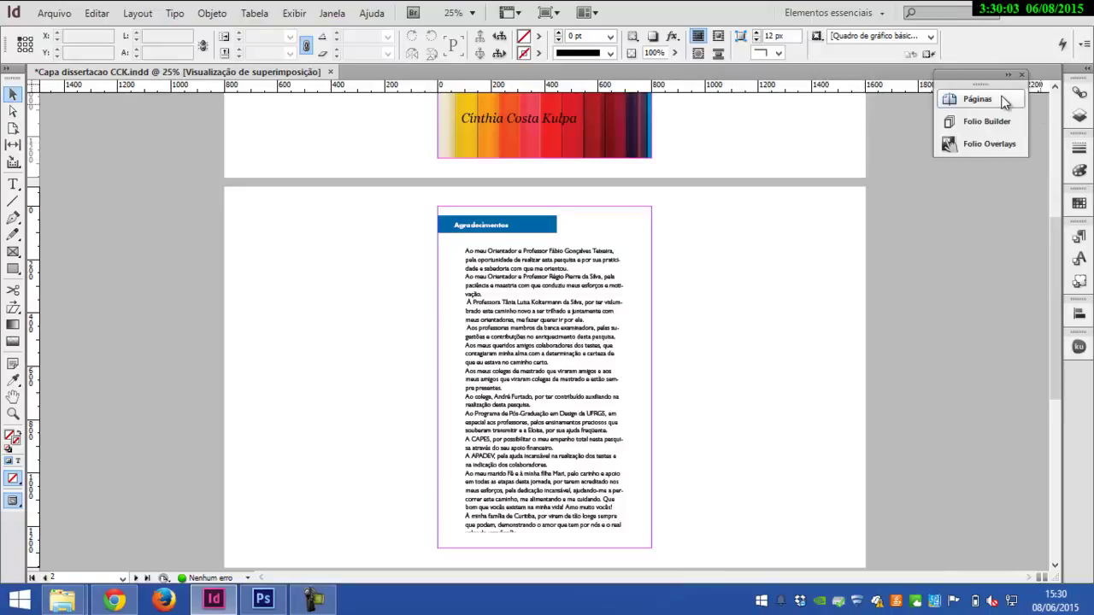
left_click(1001, 96)
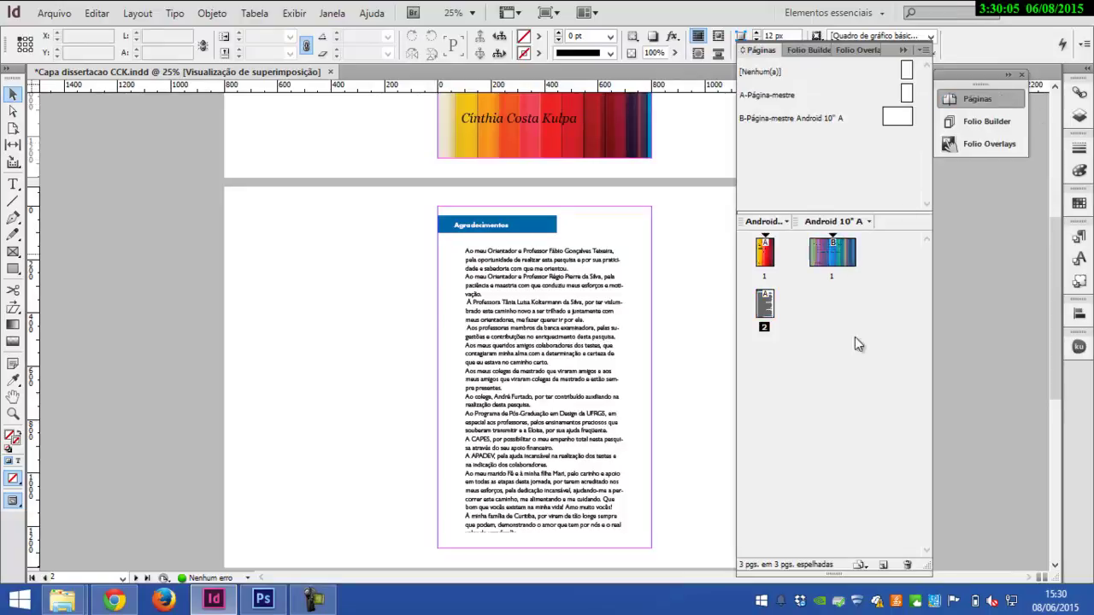
left_click(883, 565)
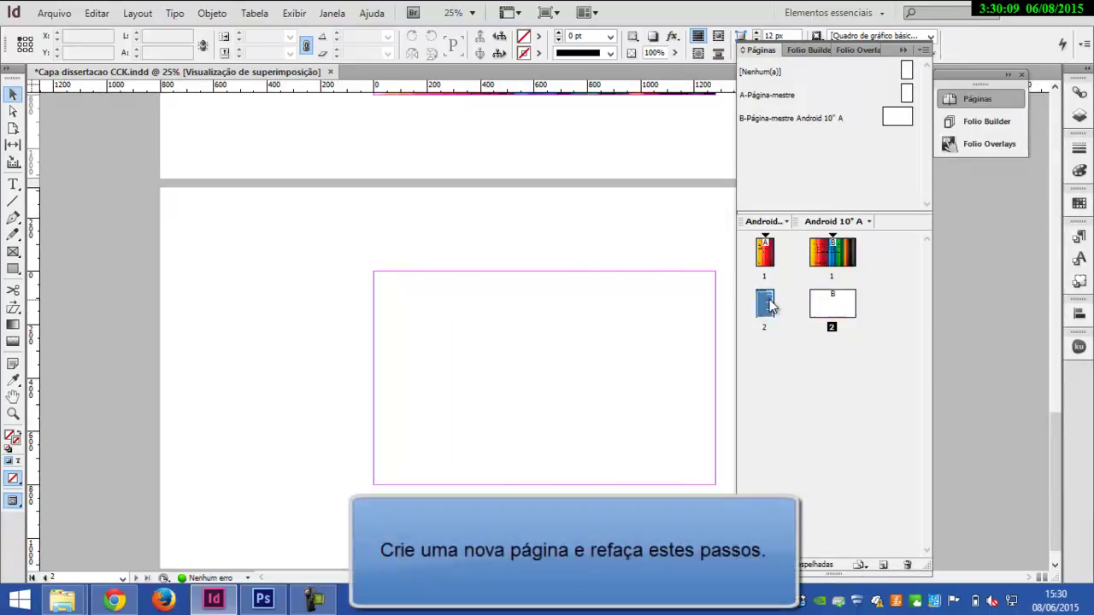
Copy the Agradecimentos banner and text frame from vertical page 2 onto the new horizontal page
double_click(767, 303)
left_click(568, 242)
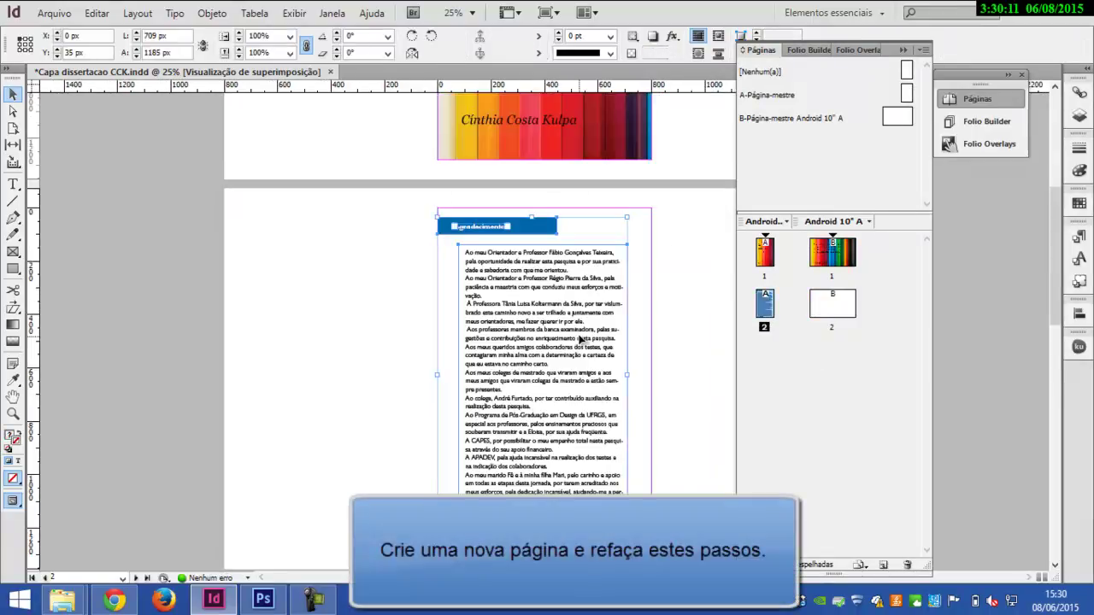
right_click(581, 344)
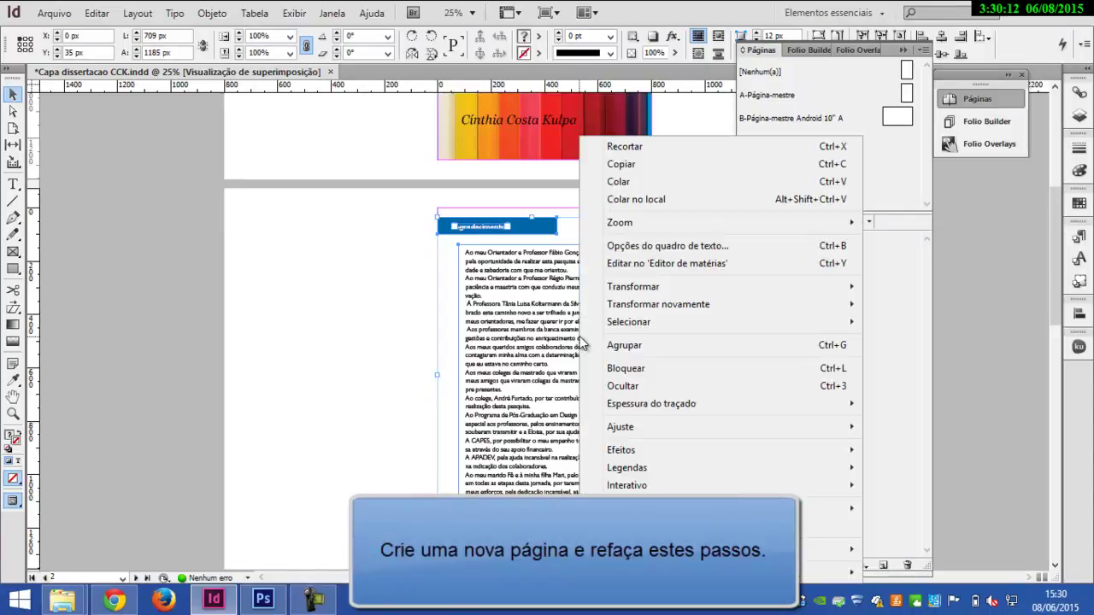
left_click(672, 165)
double_click(832, 303)
right_click(484, 297)
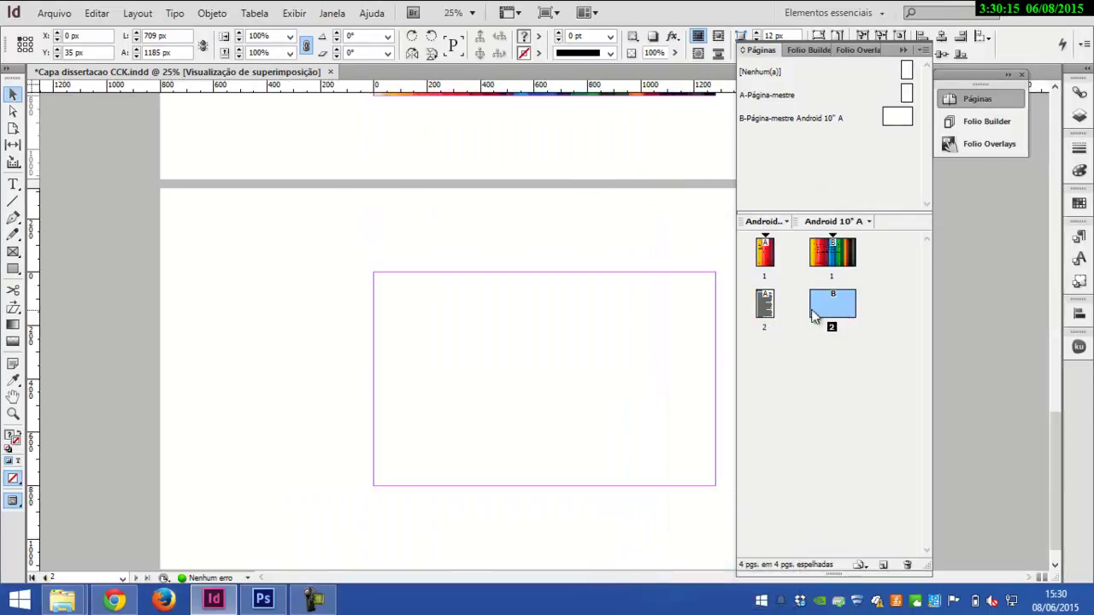
left_click(532, 310)
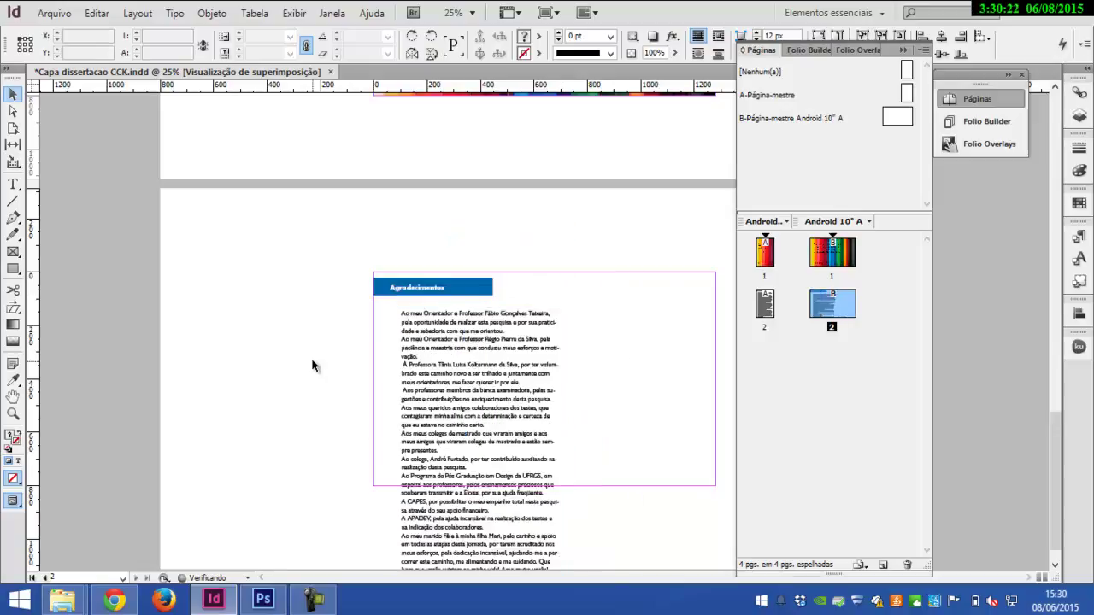
Widen the pasted text frame to 1128 × 630 px and move the text block higher
left_click_drag(563, 422, 695, 422)
left_click_drag(545, 568, 551, 464)
left_click(550, 464)
left_click(556, 347)
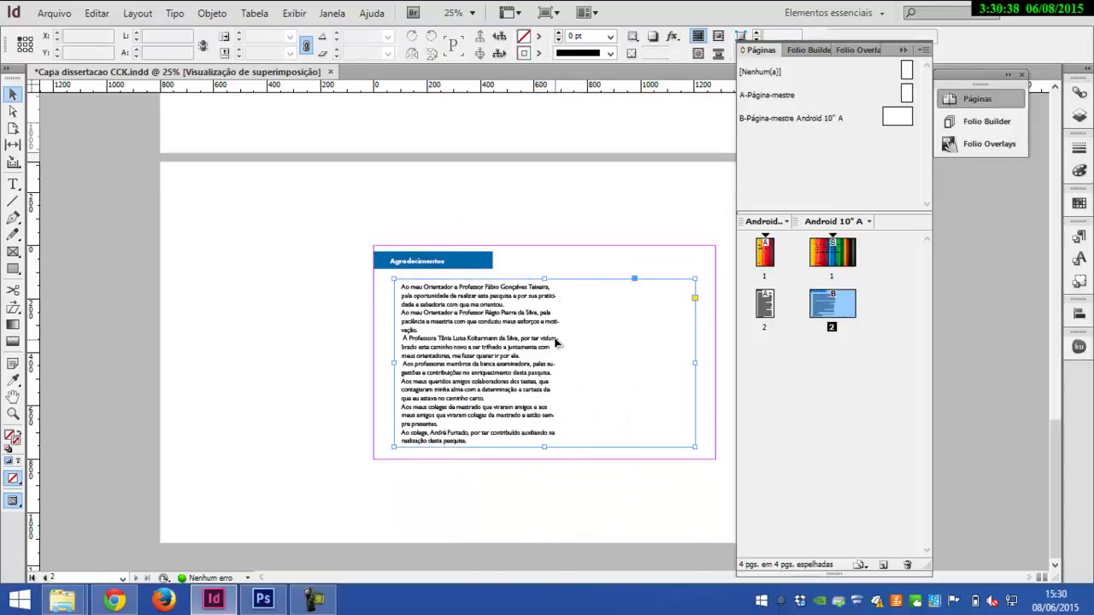
left_click_drag(657, 471, 705, 471)
key("ctrl+minus")
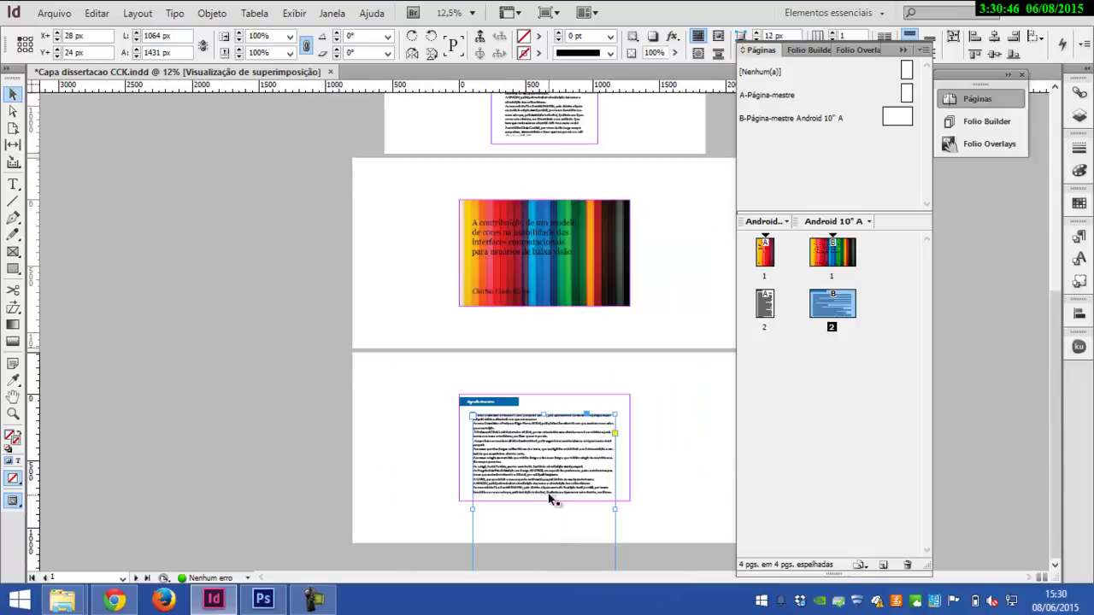
left_click(683, 443)
left_click(590, 416)
double_click(573, 416)
key("Escape")
left_click_drag(475, 433, 478, 381)
key("ctrl+equal")
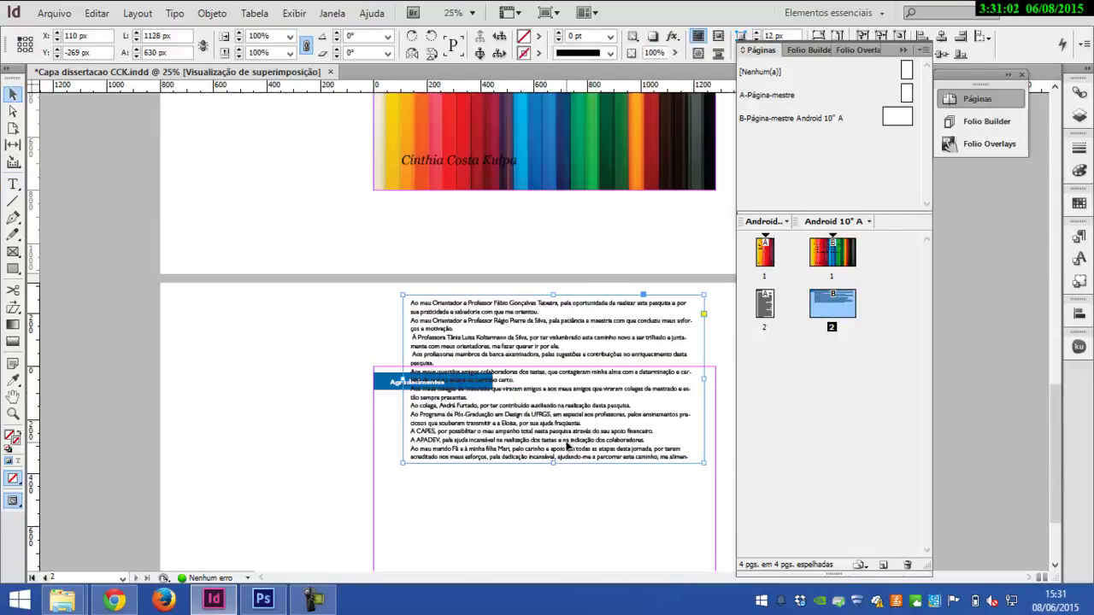